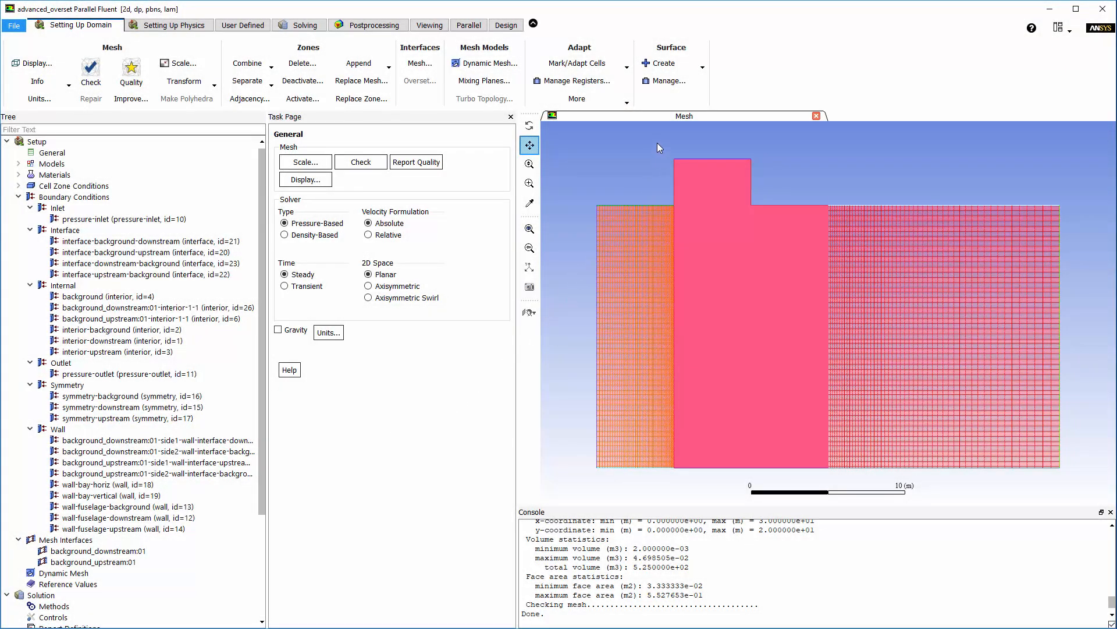
Step: Inspect the background mesh around the bay and the background_downstream:01 and background_upstream:01 mesh interfaces
{"action": "middle_click_drag", "start_coordinate": [657, 142], "coordinate": [833, 239]}
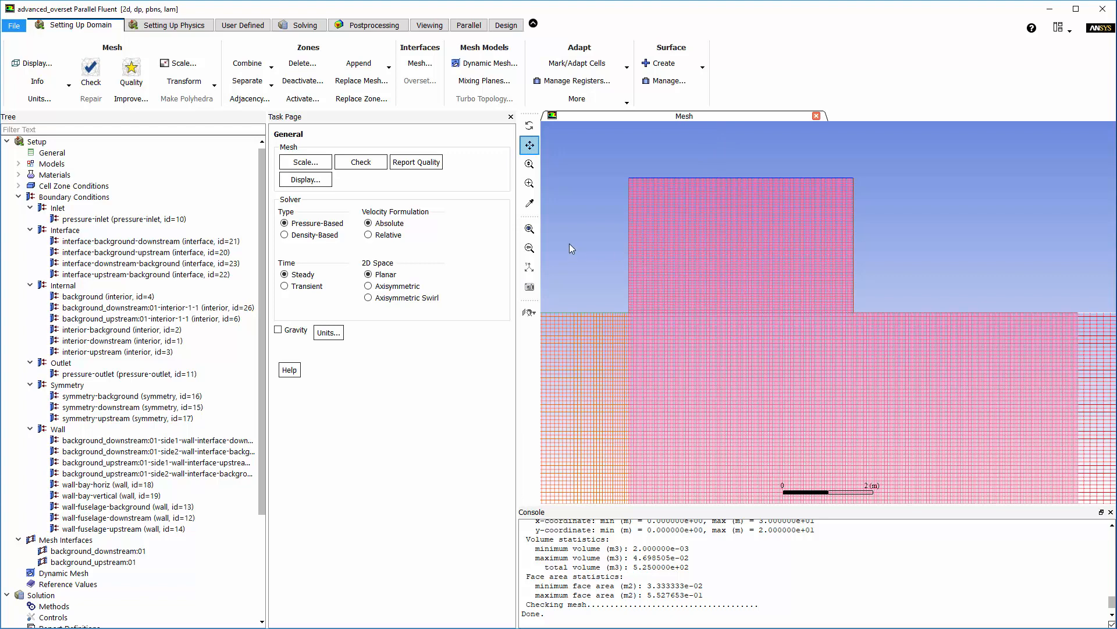
{"action": "left_click", "coordinate": [530, 229]}
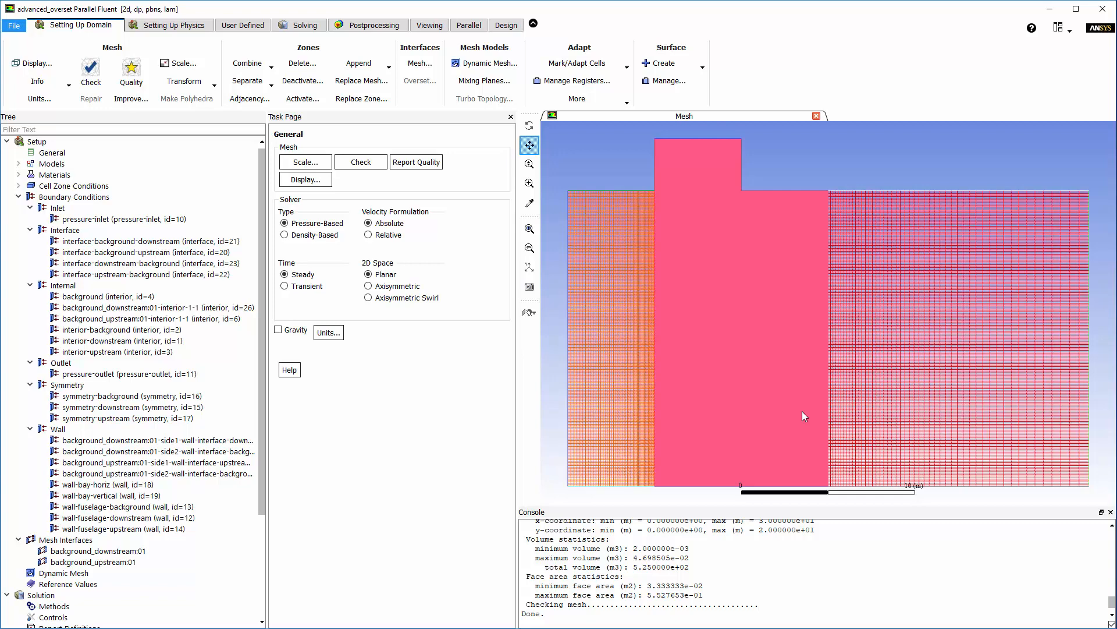
{"action": "left_click", "coordinate": [117, 550]}
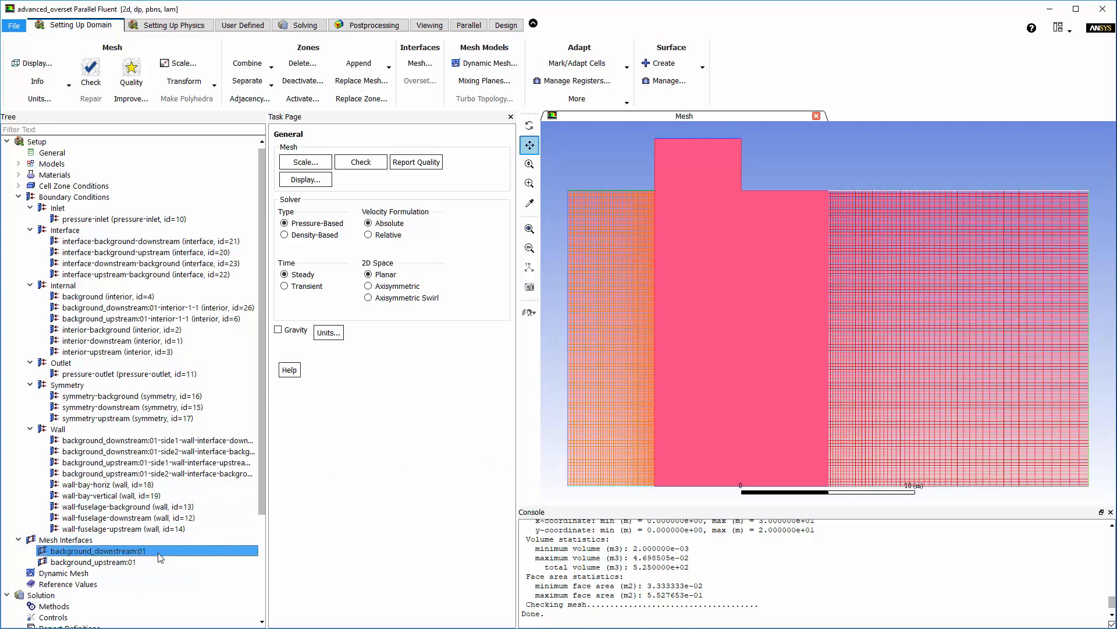
{"action": "left_click", "coordinate": [155, 562], "text": "ctrl"}
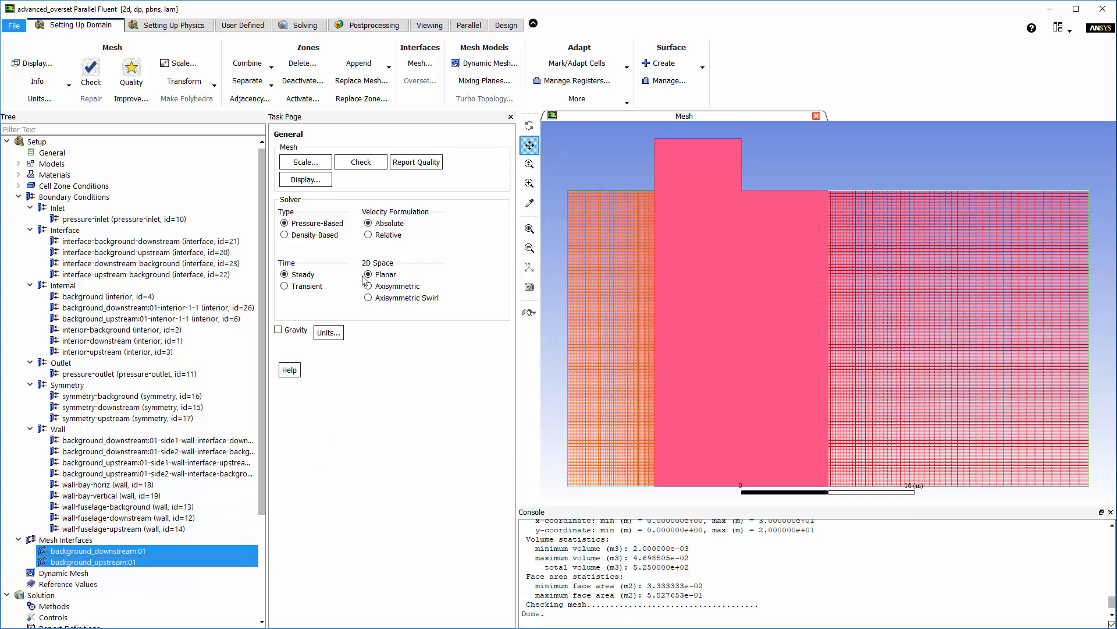
Step: Append the component-fine.msh mesh file to the current case
{"action": "left_click", "coordinate": [387, 66]}
{"action": "left_click", "coordinate": [397, 77]}
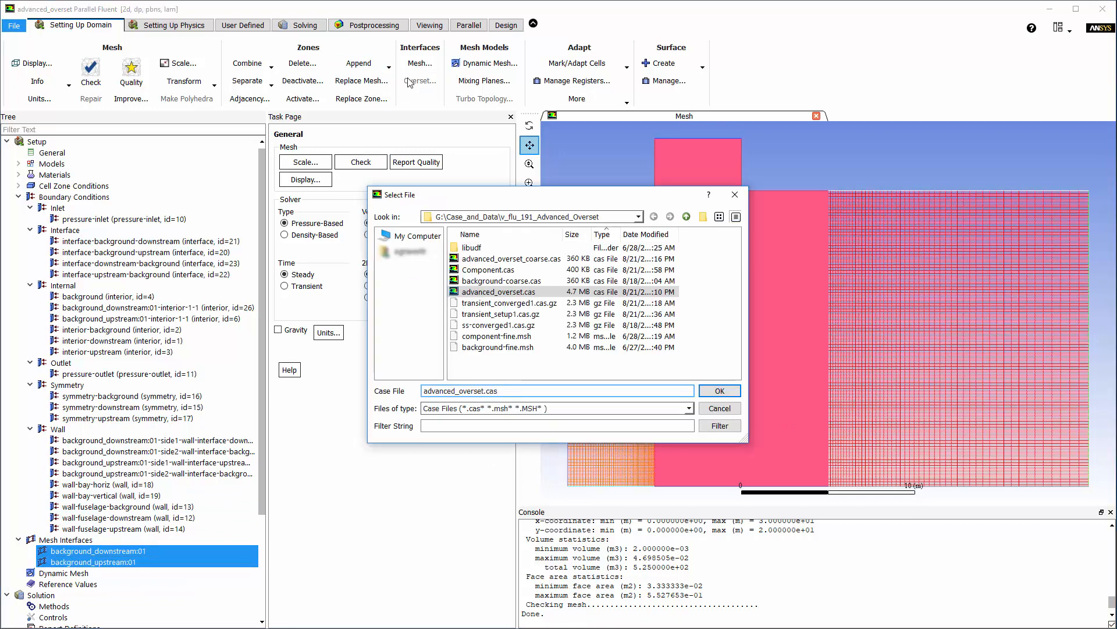
{"action": "left_click", "coordinate": [540, 337]}
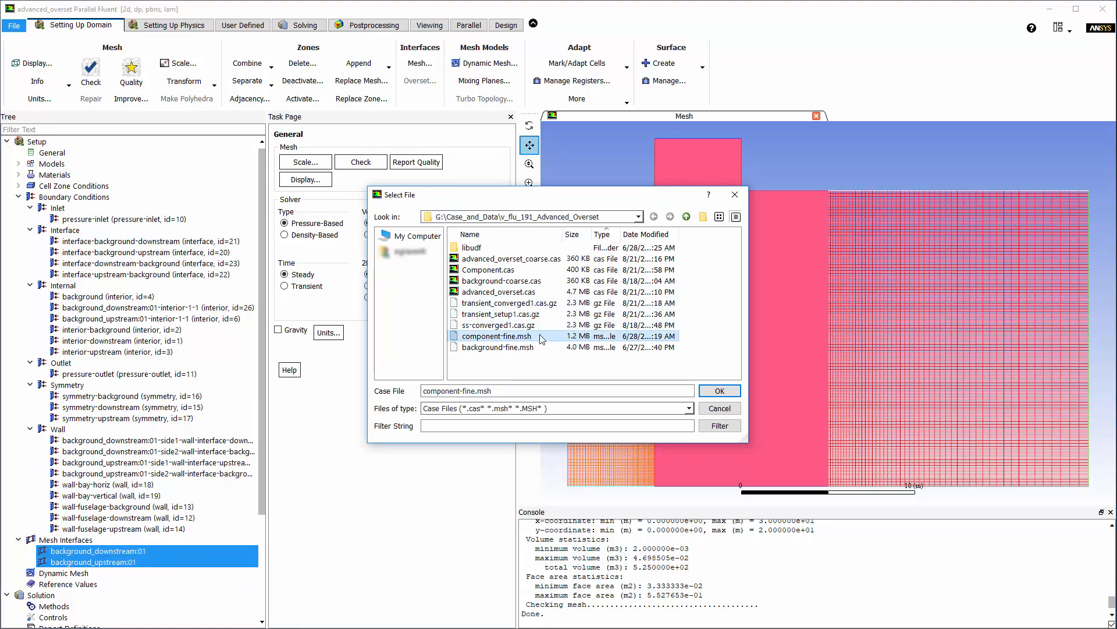
{"action": "left_click", "coordinate": [709, 392]}
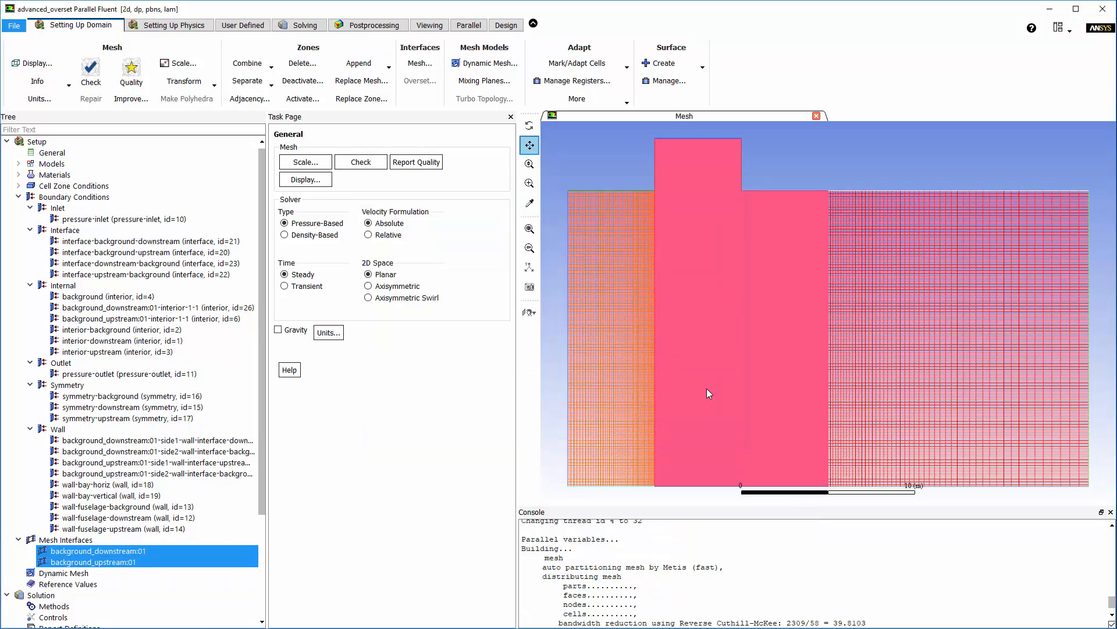
{"action": "left_click", "coordinate": [645, 369]}
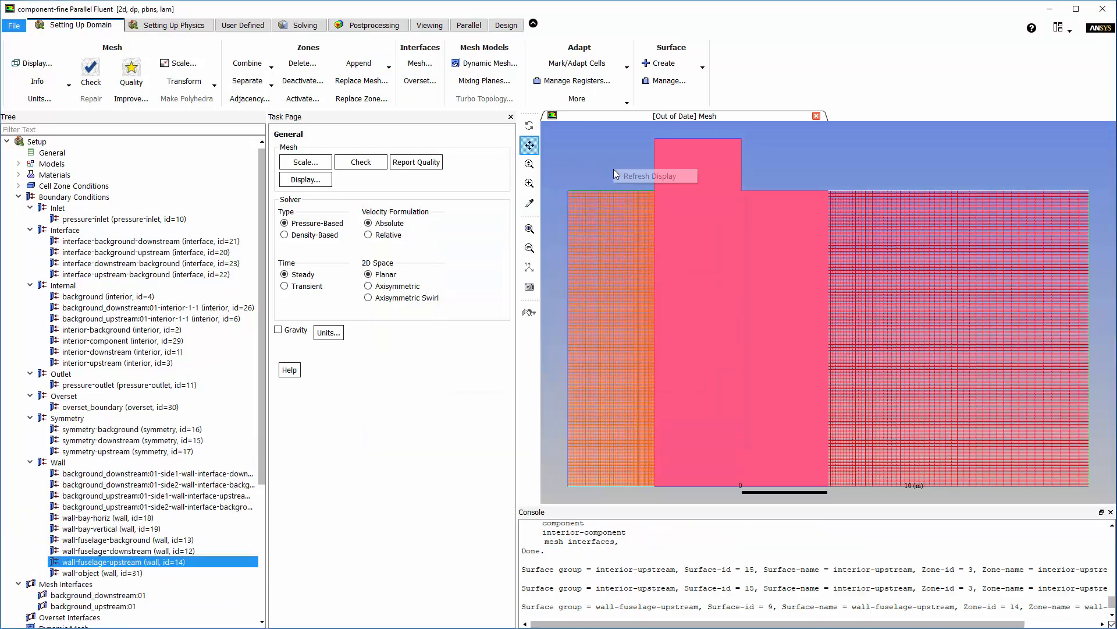
Step: Refresh the mesh view and display the mesh on all surfaces, including the appended component
{"action": "right_click", "coordinate": [614, 170]}
{"action": "left_click", "coordinate": [627, 177]}
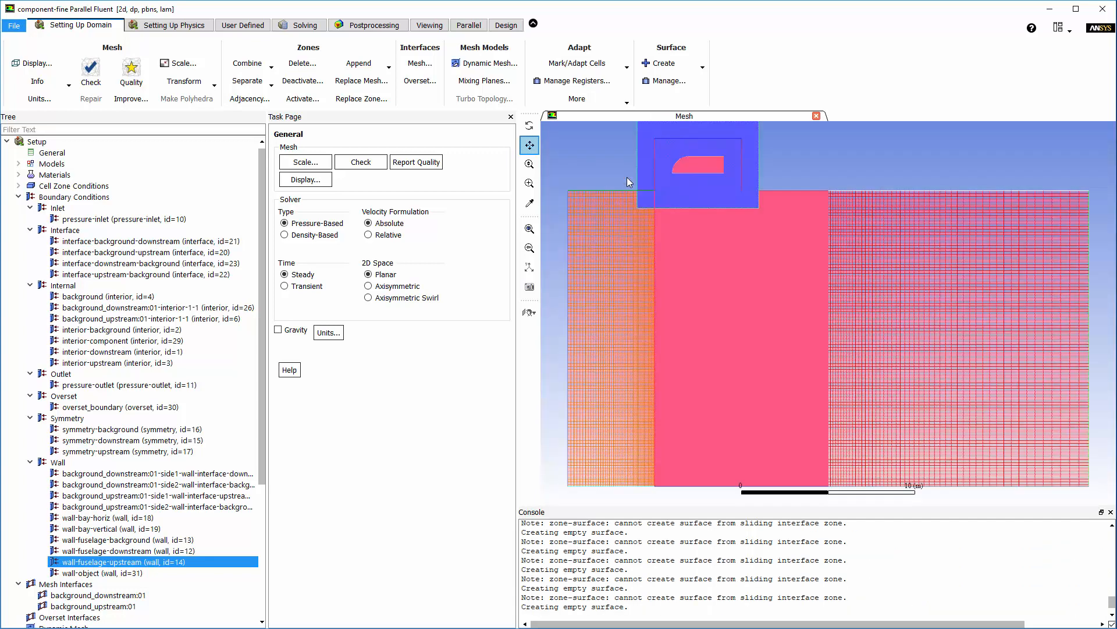
{"action": "left_click", "coordinate": [305, 179]}
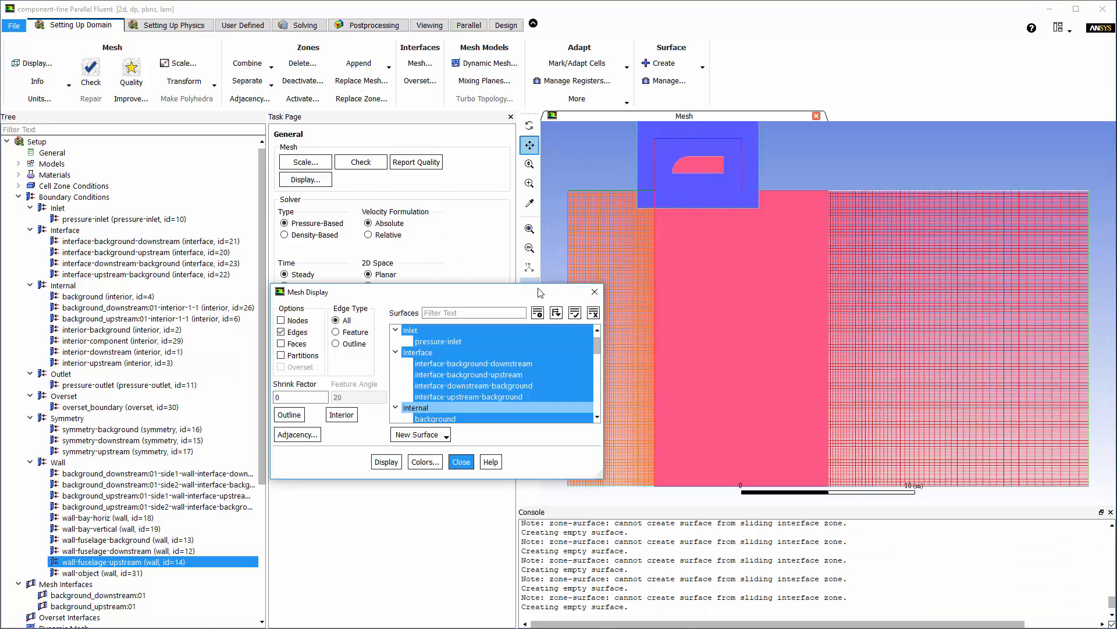
{"action": "left_click", "coordinate": [575, 313]}
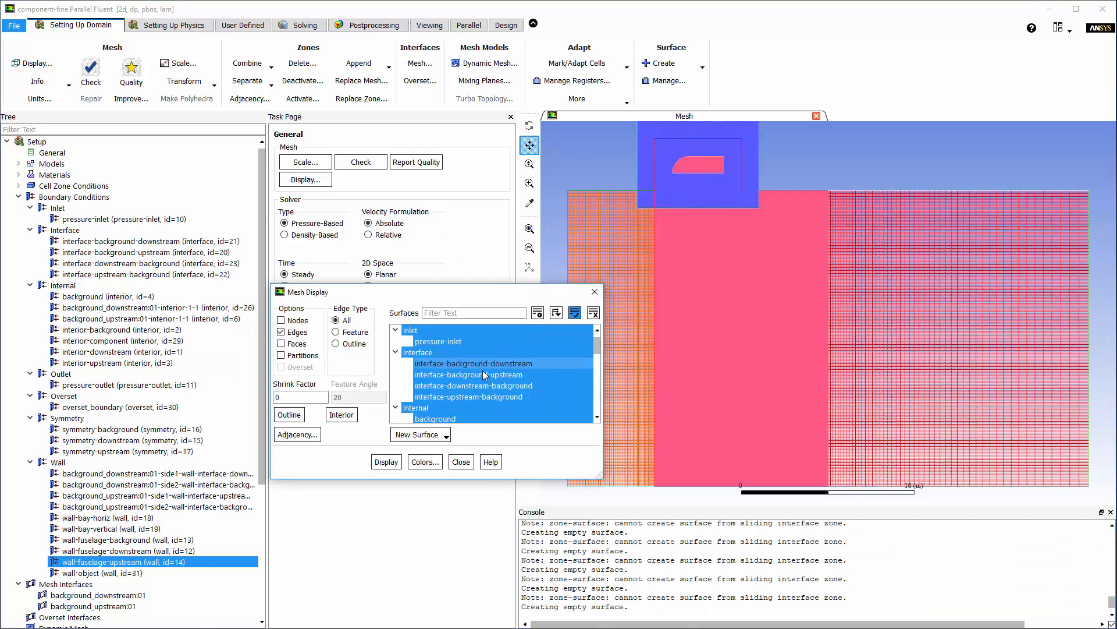
{"action": "left_click", "coordinate": [387, 462]}
{"action": "left_click", "coordinate": [461, 462]}
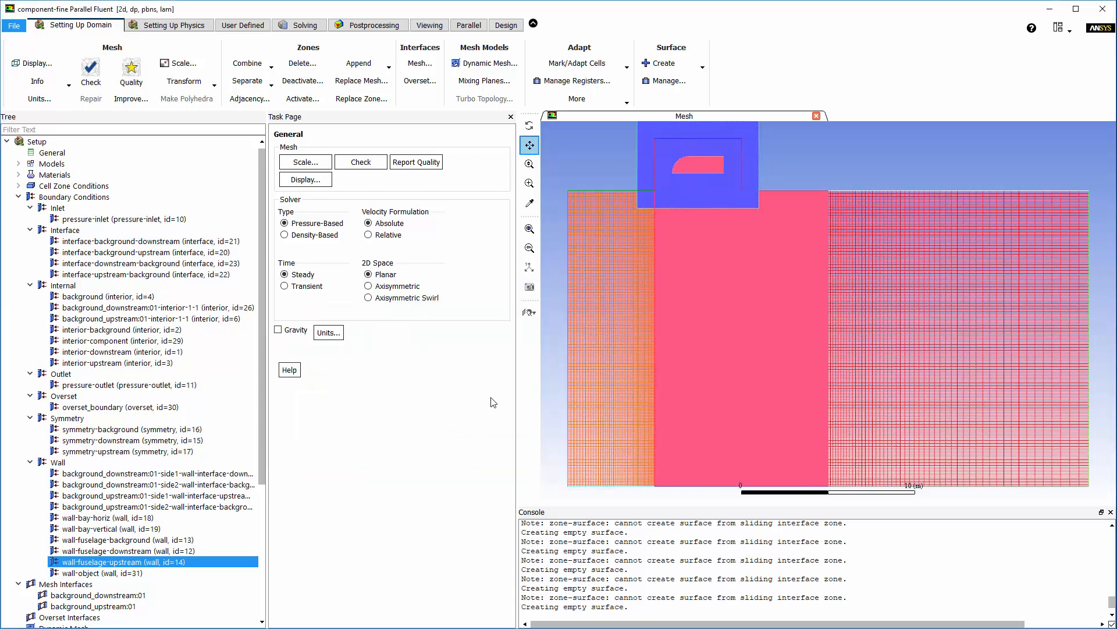
{"action": "left_click", "coordinate": [530, 229]}
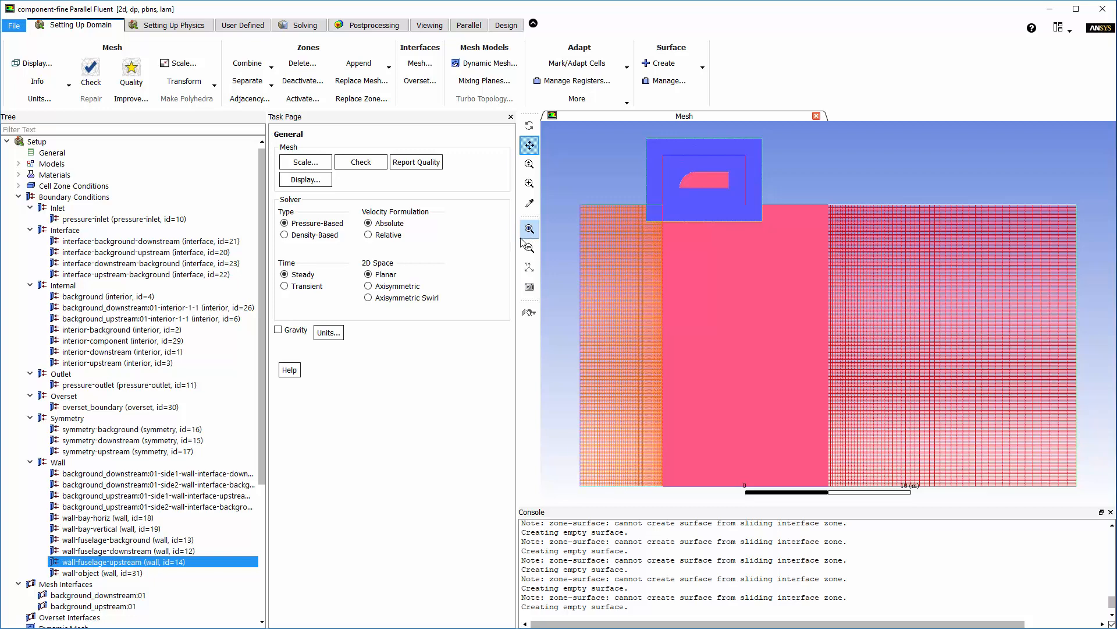
Step: Assign the overset type to the overset_boundary zone, keeping its zone name
{"action": "right_click", "coordinate": [193, 410]}
{"action": "mouse_move", "coordinate": [227, 444]}
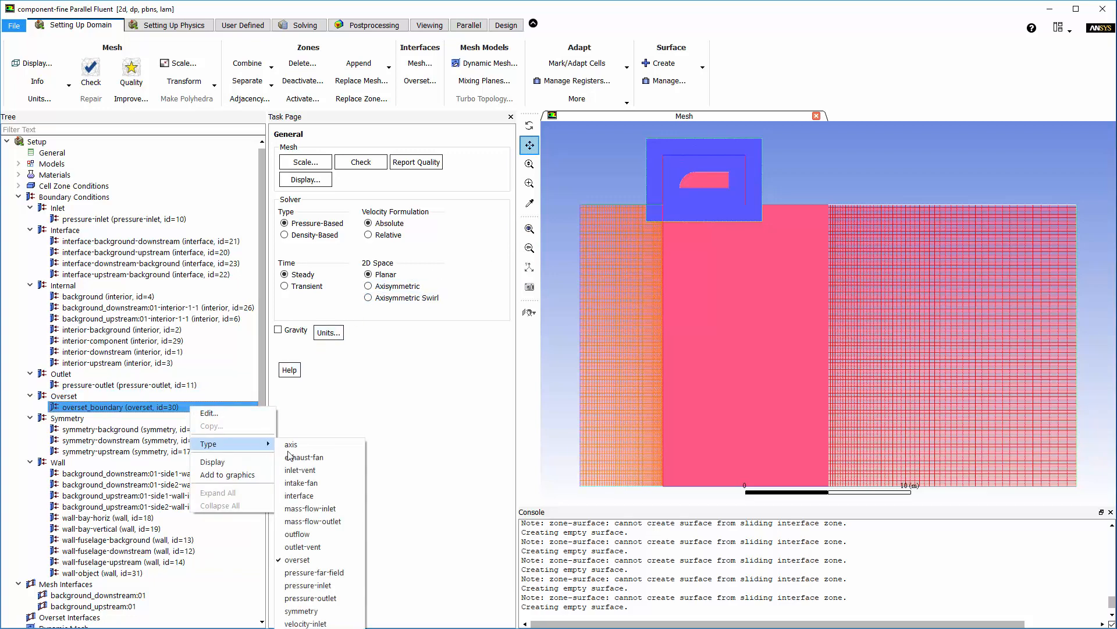
{"action": "left_click", "coordinate": [326, 560]}
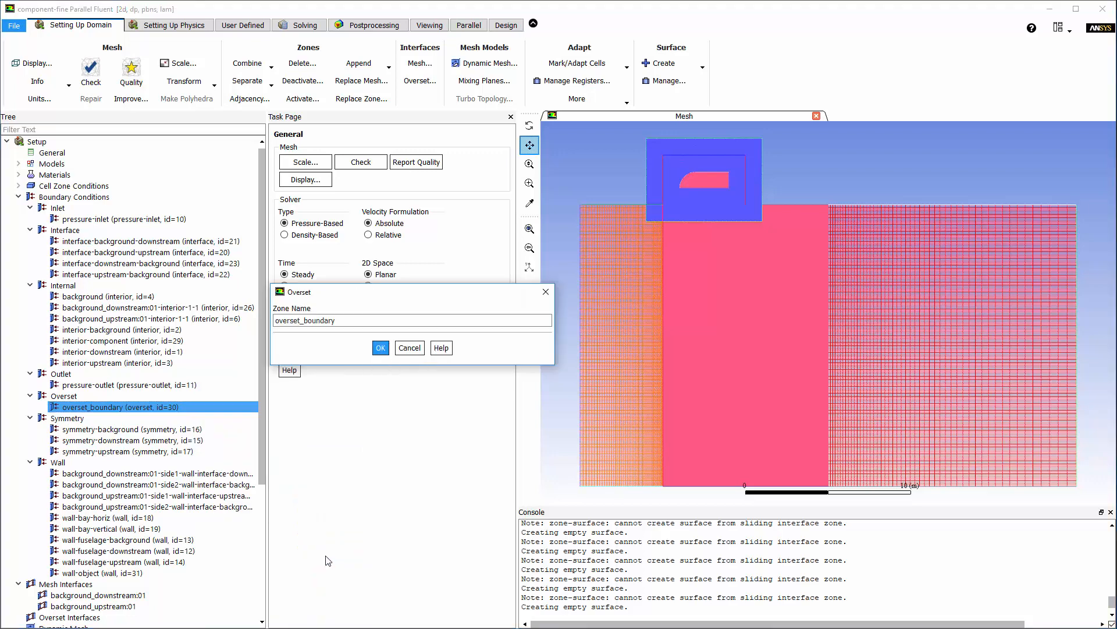
{"action": "left_click", "coordinate": [379, 347]}
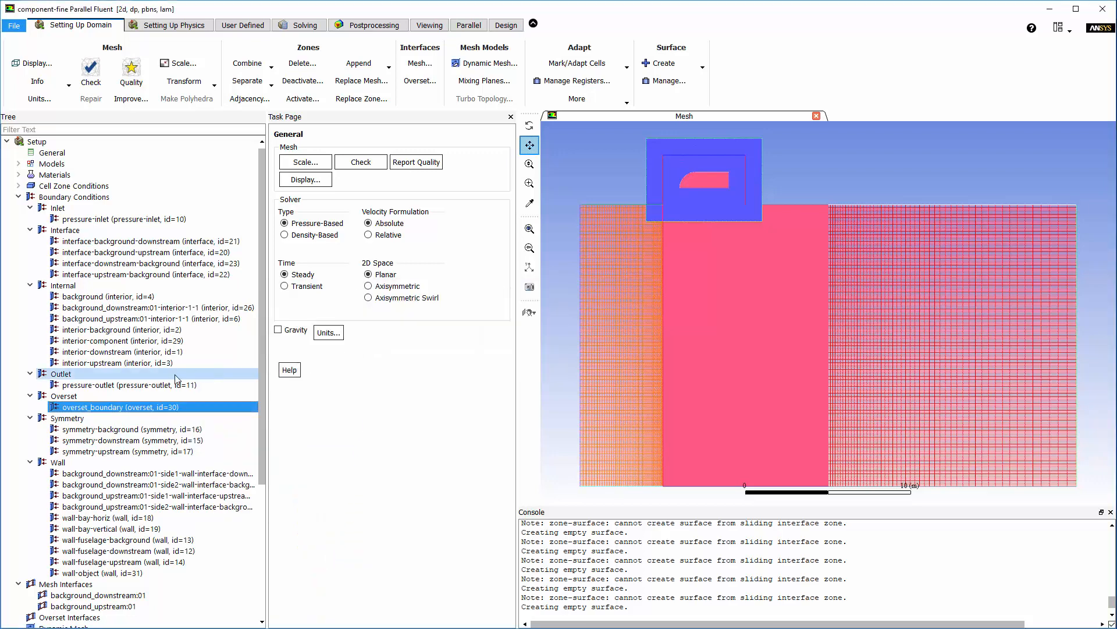
Step: Create an overset interface named overset-interface with background zone fluid-background and component zone component, and check the mesh
{"action": "scroll", "coordinate": [166, 387], "scroll_direction": "down", "scroll_amount": 6}
{"action": "left_click", "coordinate": [141, 430]}
{"action": "right_click", "coordinate": [141, 434]}
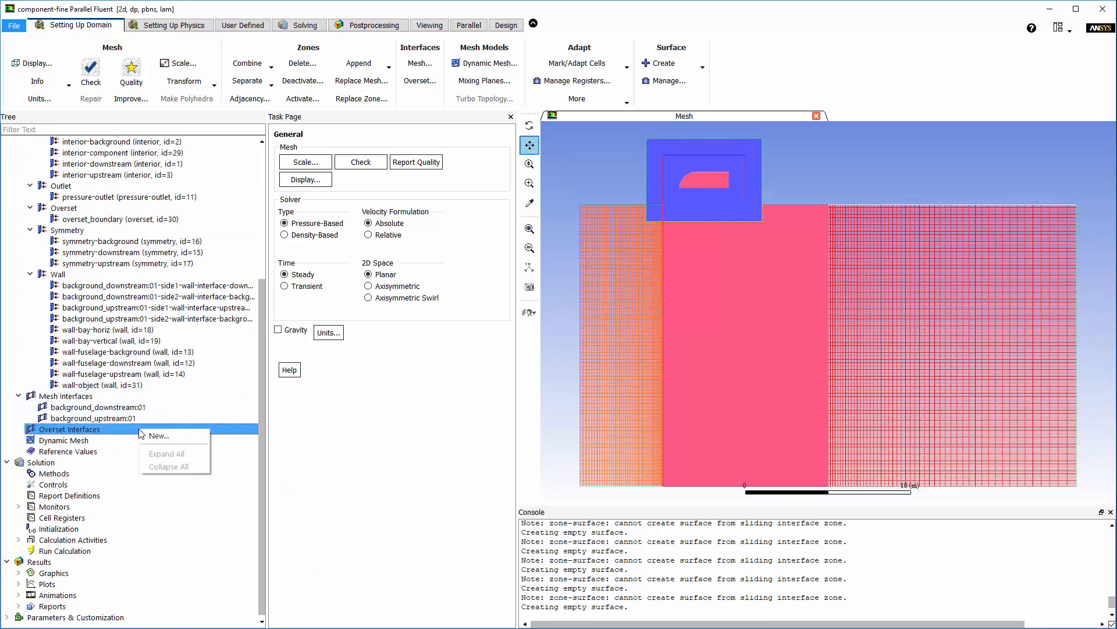
{"action": "left_click", "coordinate": [184, 438]}
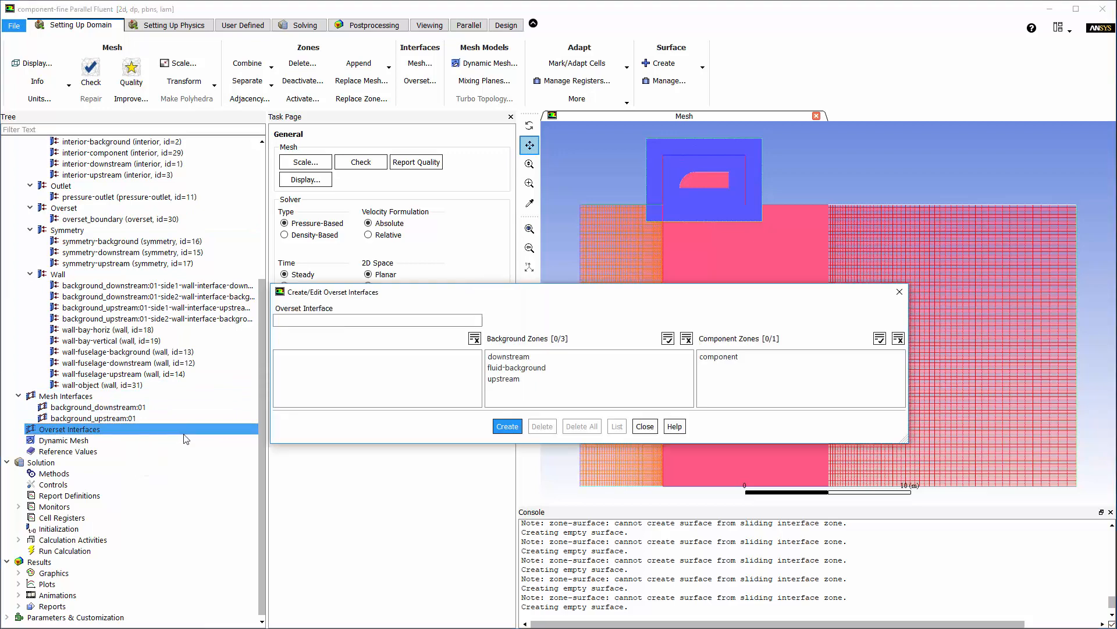
{"action": "left_click", "coordinate": [364, 321]}
{"action": "type", "text": "overset-interface"}
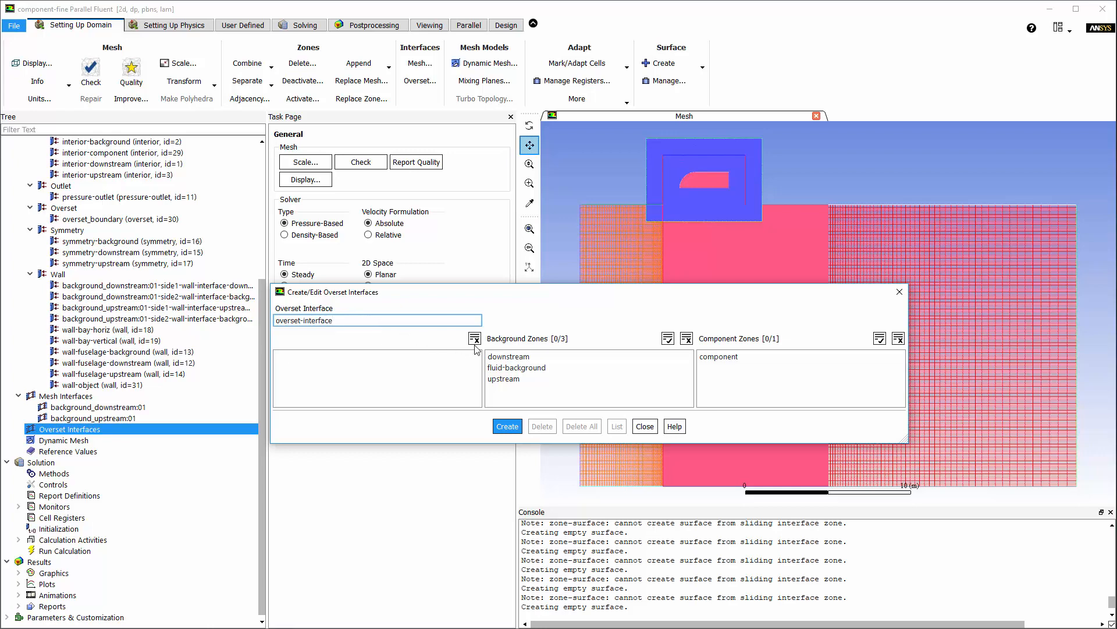
{"action": "left_click", "coordinate": [573, 371]}
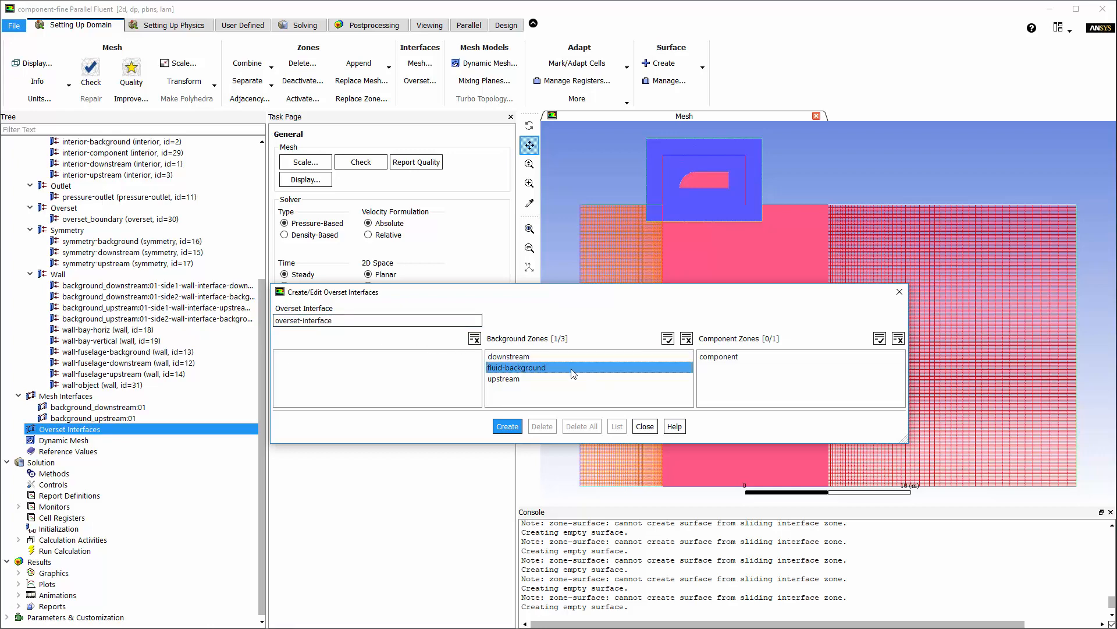
{"action": "left_click", "coordinate": [757, 358]}
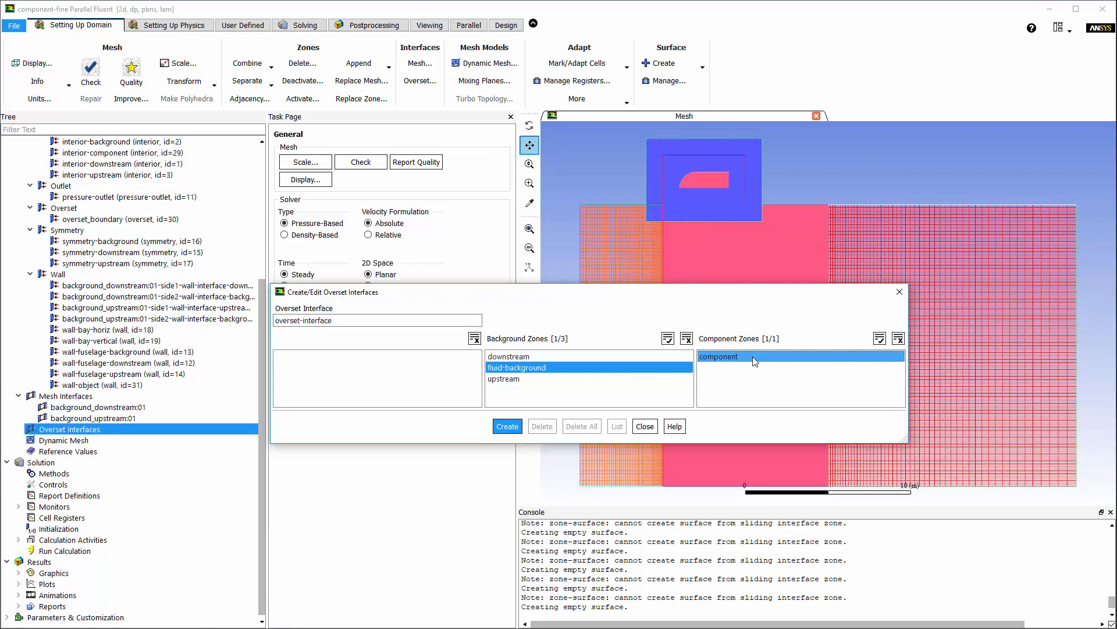
{"action": "left_click", "coordinate": [517, 429]}
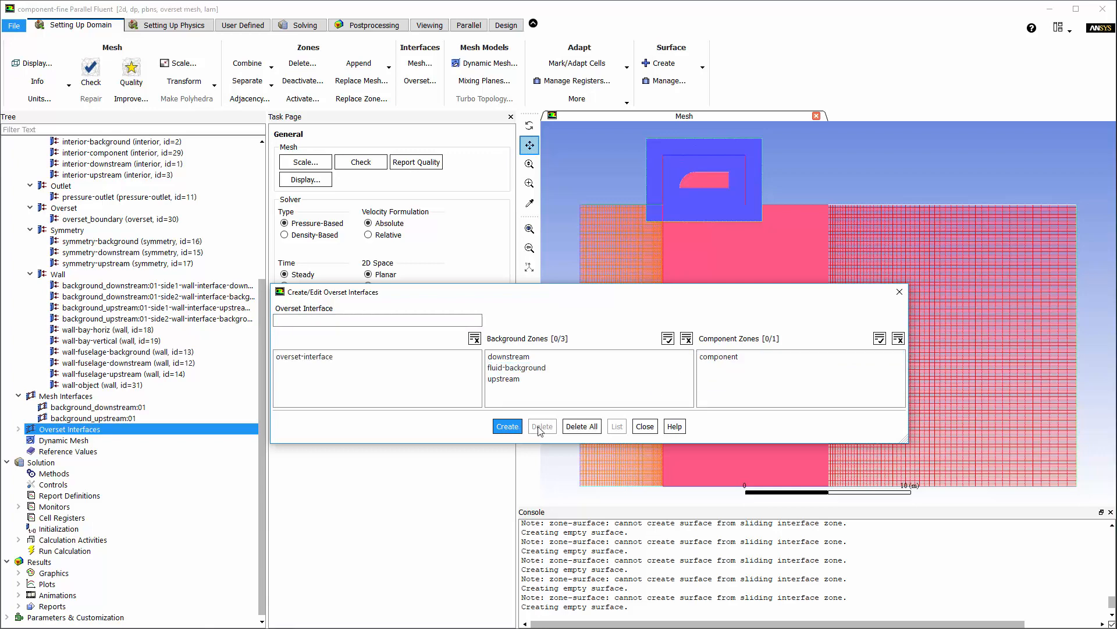
{"action": "left_click", "coordinate": [640, 427]}
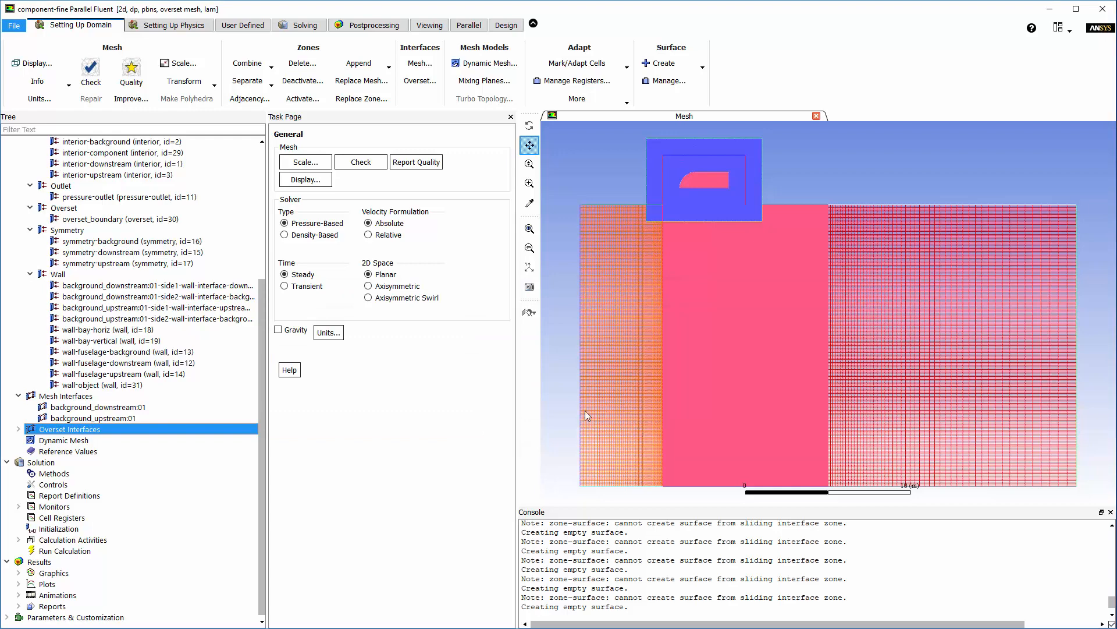
{"action": "left_click", "coordinate": [92, 77]}
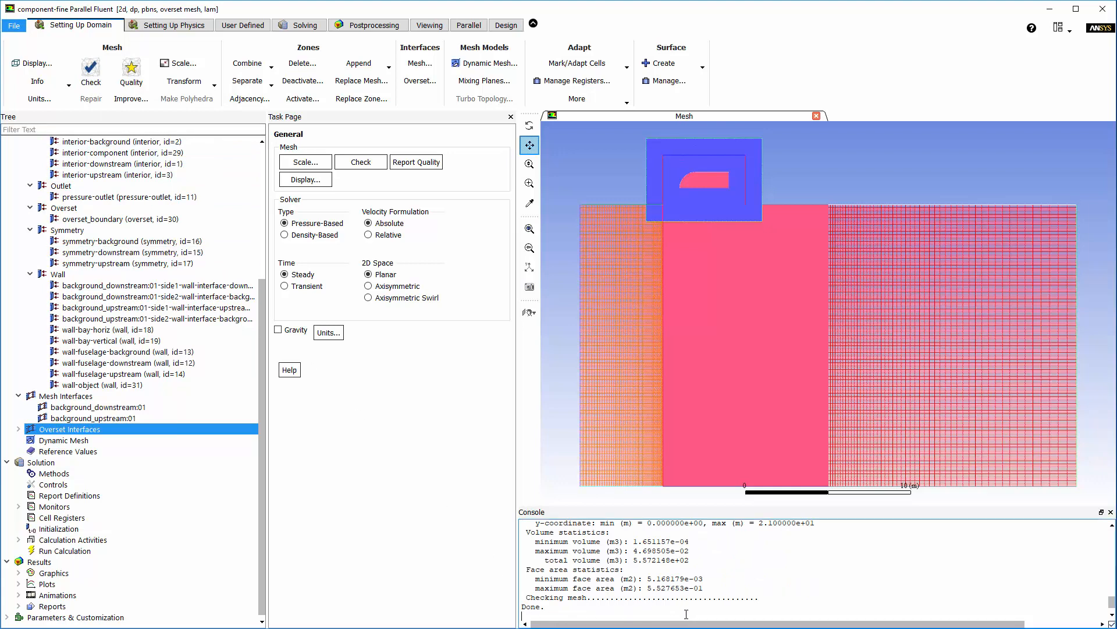
Step: Set the donor-priority-method in the define/overset-interfaces/options console commands to 1, boundary distance based
{"action": "type", "text": "define"}
{"action": "key", "text": "Return"}
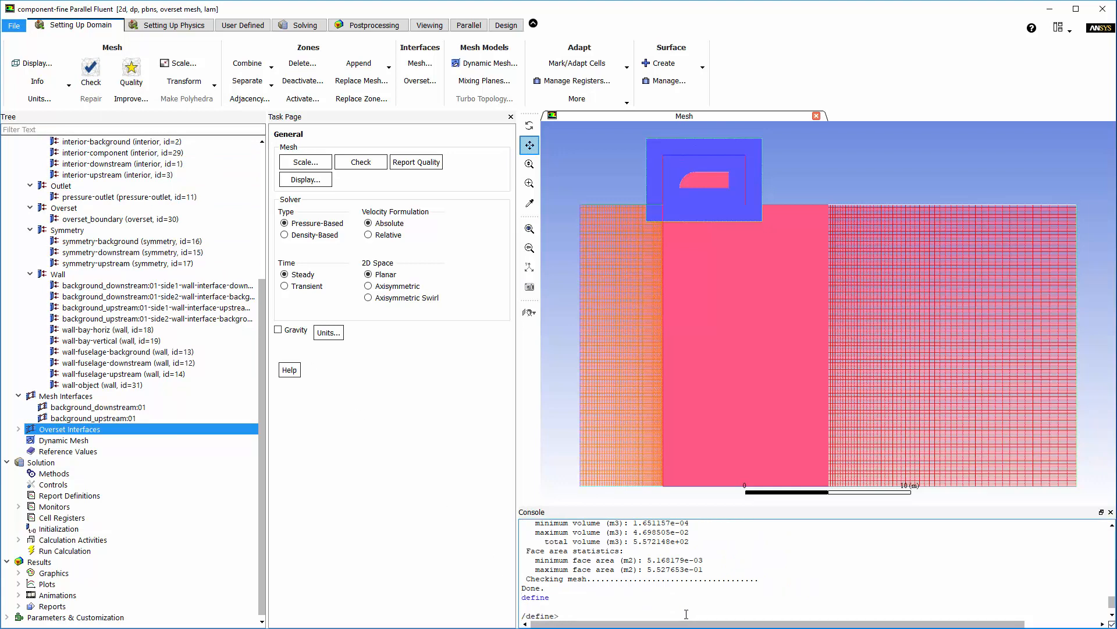
{"action": "type", "text": "overset-interfaces"}
{"action": "key", "text": "Return"}
{"action": "type", "text": "options"}
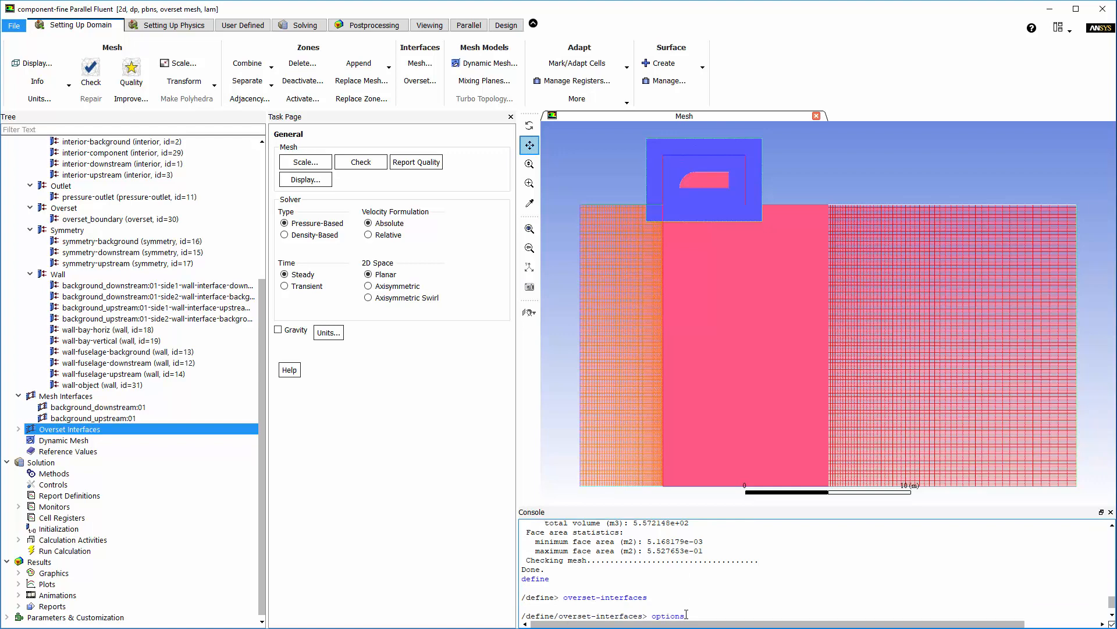
{"action": "key", "text": "Return"}
{"action": "type", "text": "donor-p"}
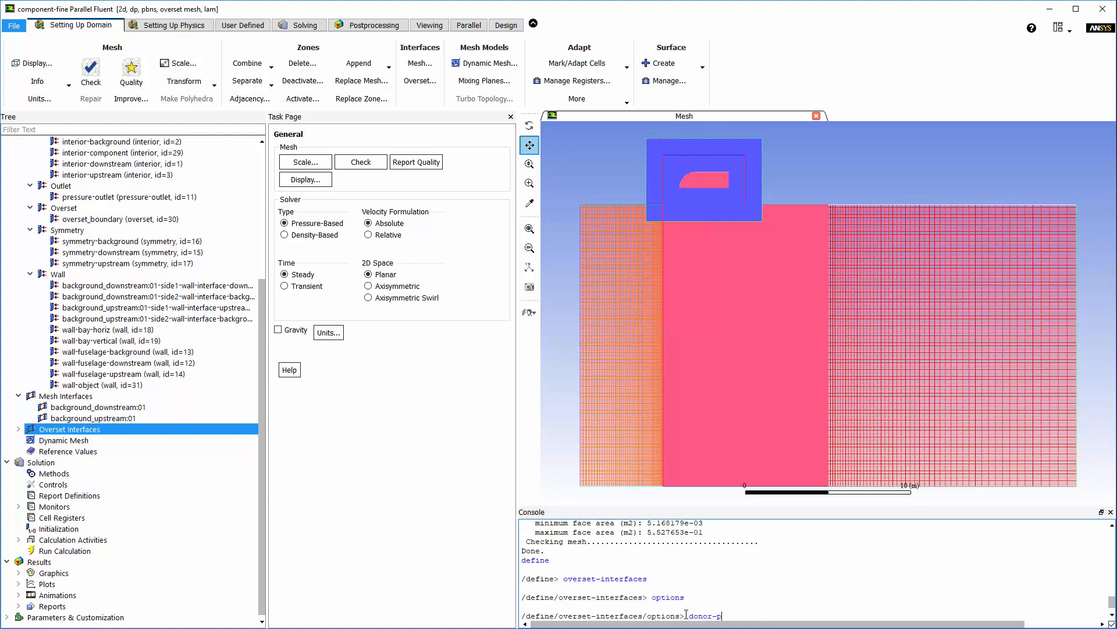
{"action": "type", "text": "riority-method"}
{"action": "key", "text": "Return"}
{"action": "type", "text": "1"}
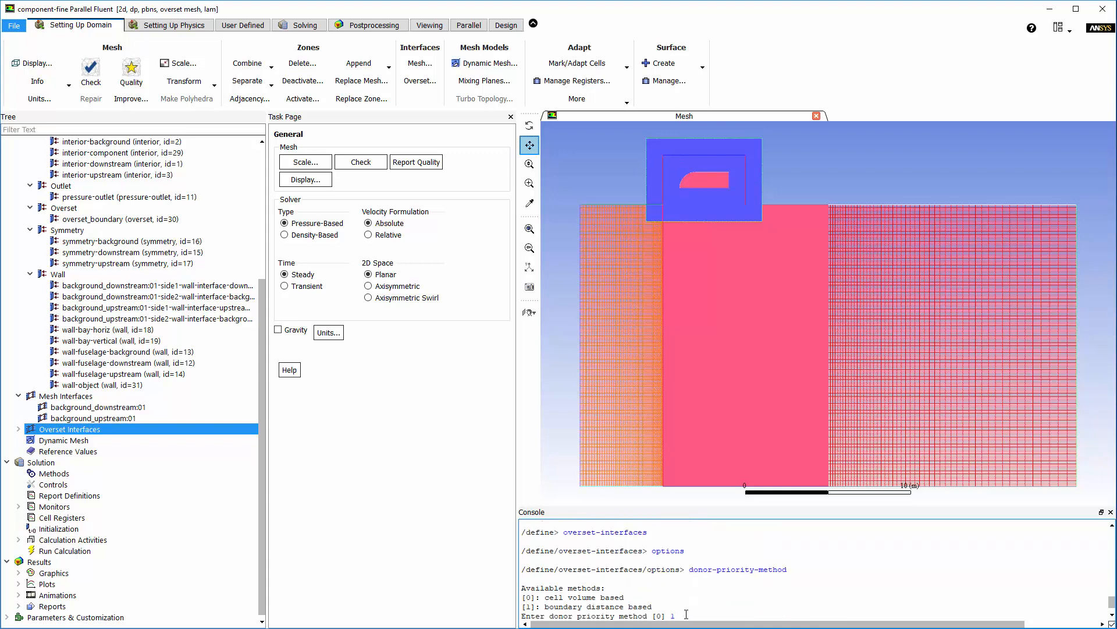
{"action": "key", "text": "Return"}
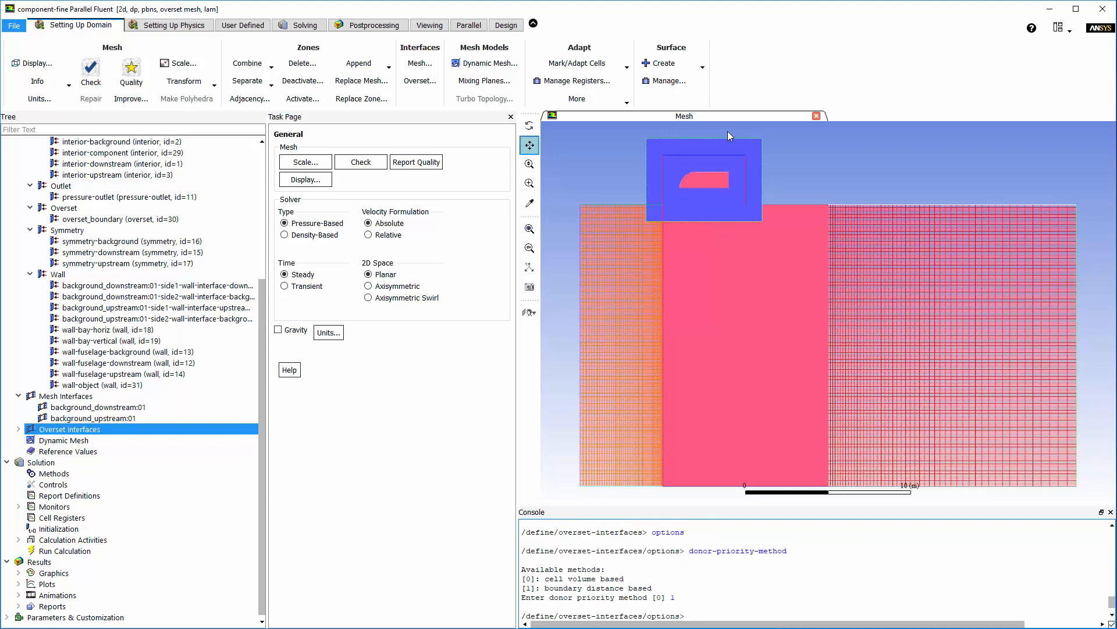
Step: Examine how the component mesh around the object overlaps the background mesh in the bay
{"action": "middle_click_drag", "start_coordinate": [728, 132], "coordinate": [766, 223]}
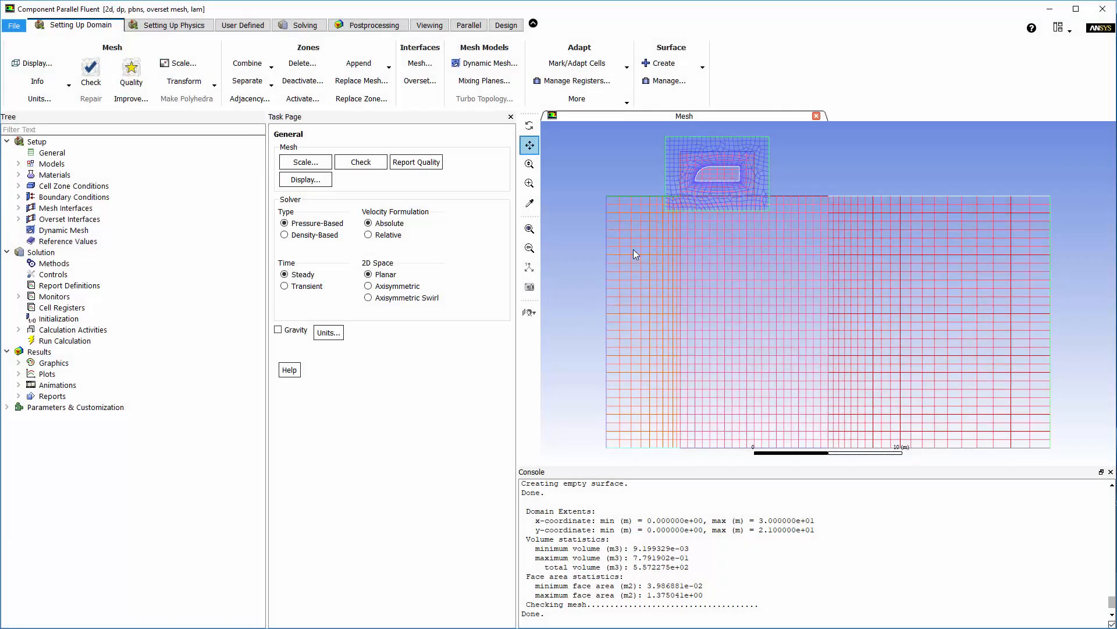
{"action": "middle_click_drag", "start_coordinate": [722, 141], "coordinate": [794, 201]}
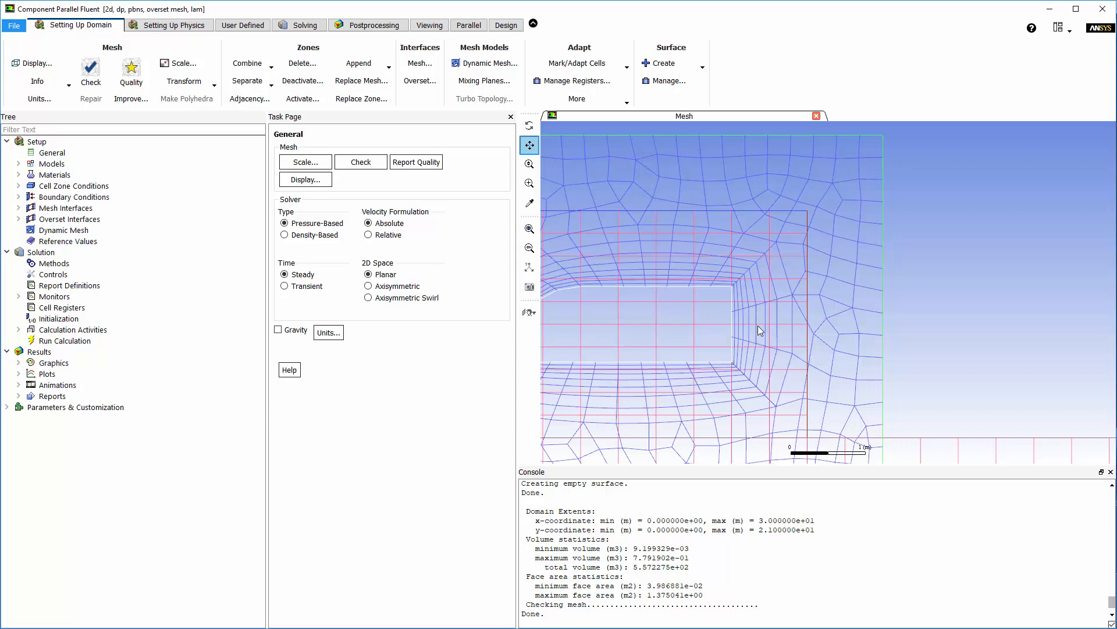
{"action": "left_click", "coordinate": [529, 228]}
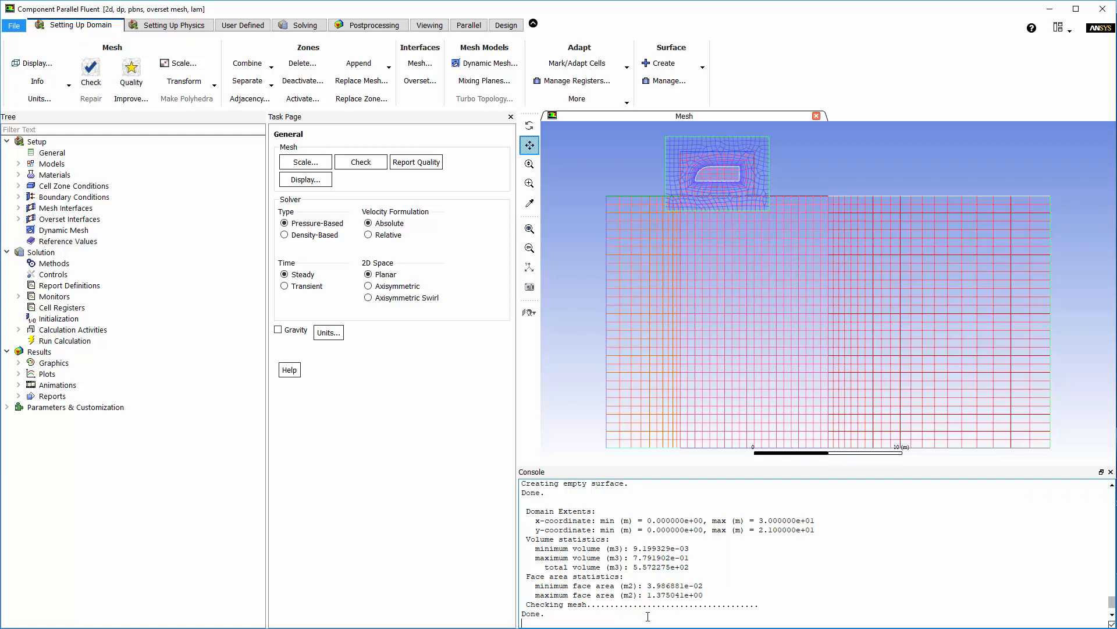
Step: Enable all overset tools with the expert command under define/overset-interfaces/options in the console, answering yes
{"action": "key", "text": "Return"}
{"action": "type", "text": "define"}
{"action": "key", "text": "Return"}
{"action": "type", "text": "overse"}
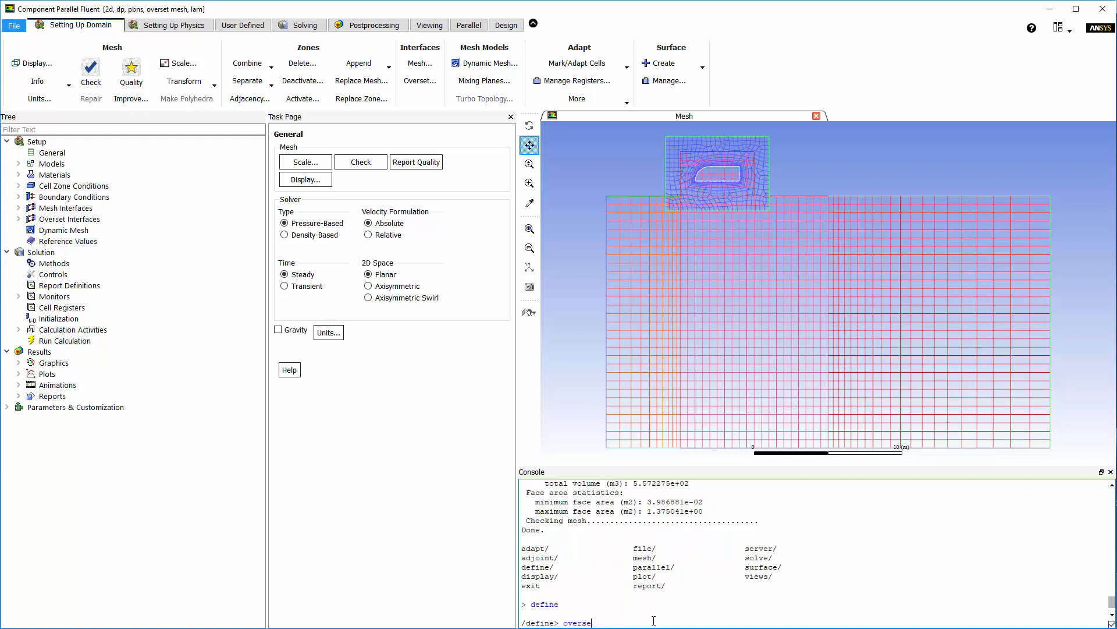
{"action": "type", "text": "t-interfaces"}
{"action": "key", "text": "Return"}
{"action": "type", "text": "options"}
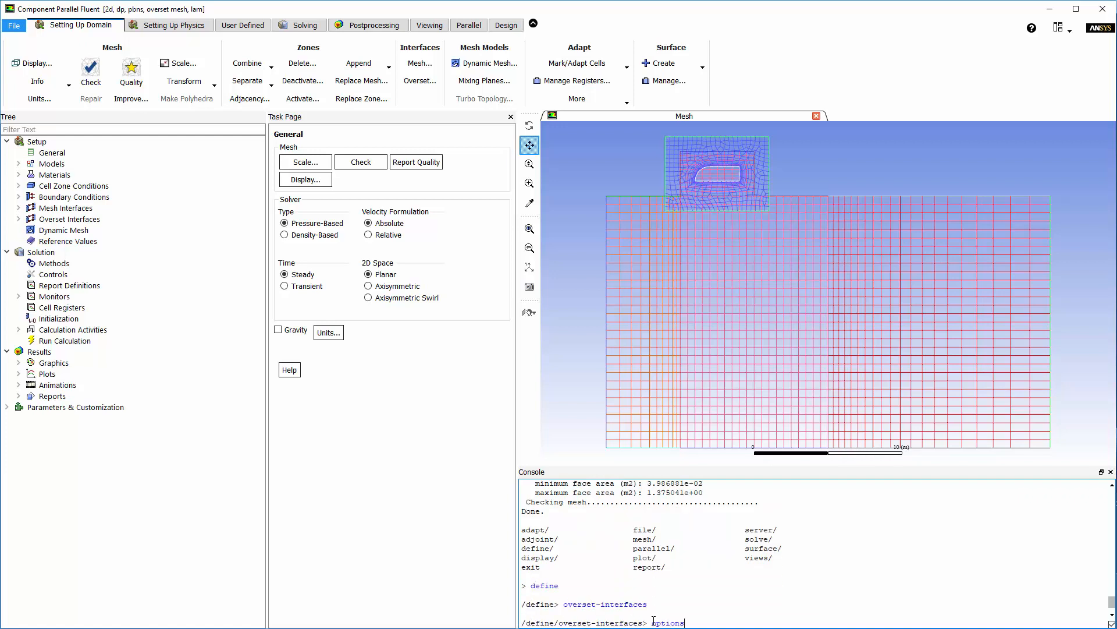
{"action": "key", "text": "Return"}
{"action": "type", "text": "expert"}
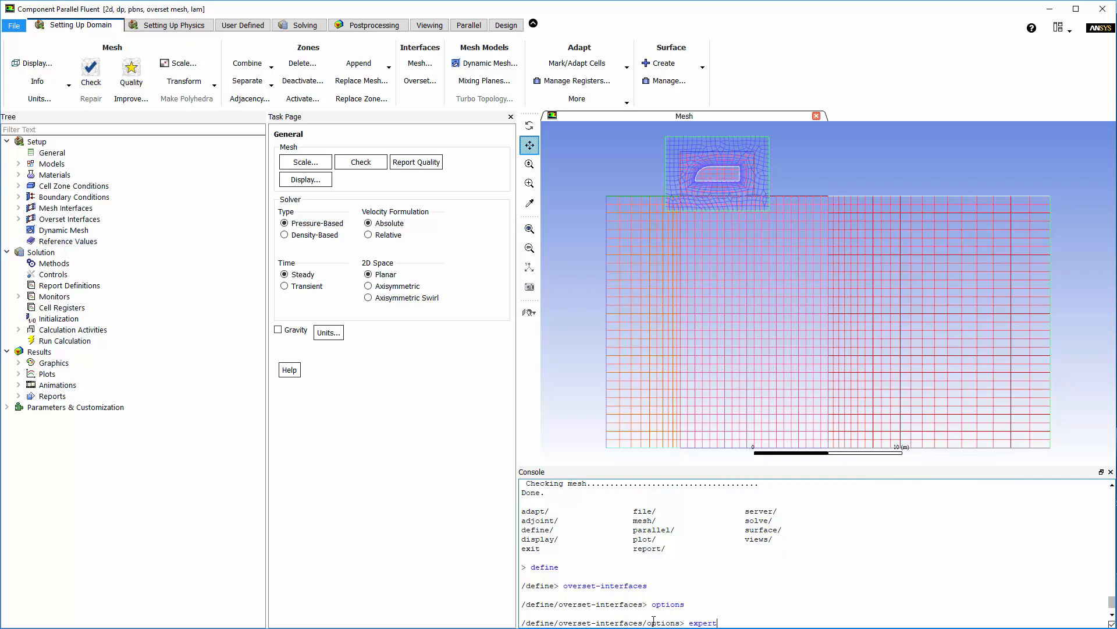
{"action": "key", "text": "Return"}
{"action": "type", "text": "yes"}
{"action": "key", "text": "Return"}
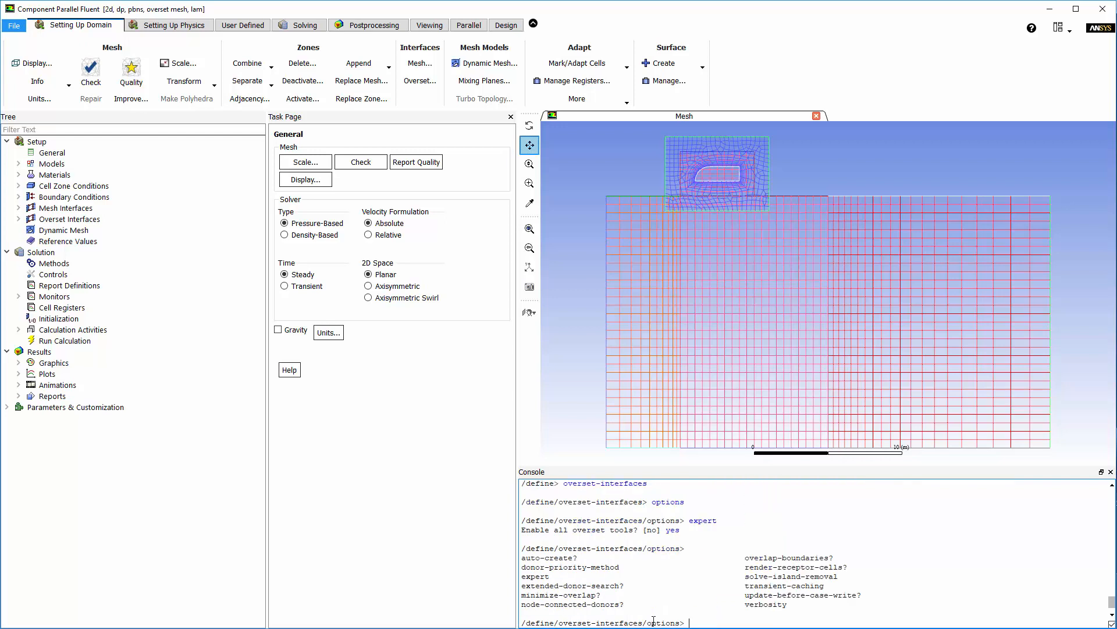
Step: Return to the overset-interfaces level in the console and run intersect-all
{"action": "type", "text": "q"}
{"action": "key", "text": "Return"}
{"action": "key", "text": "Return"}
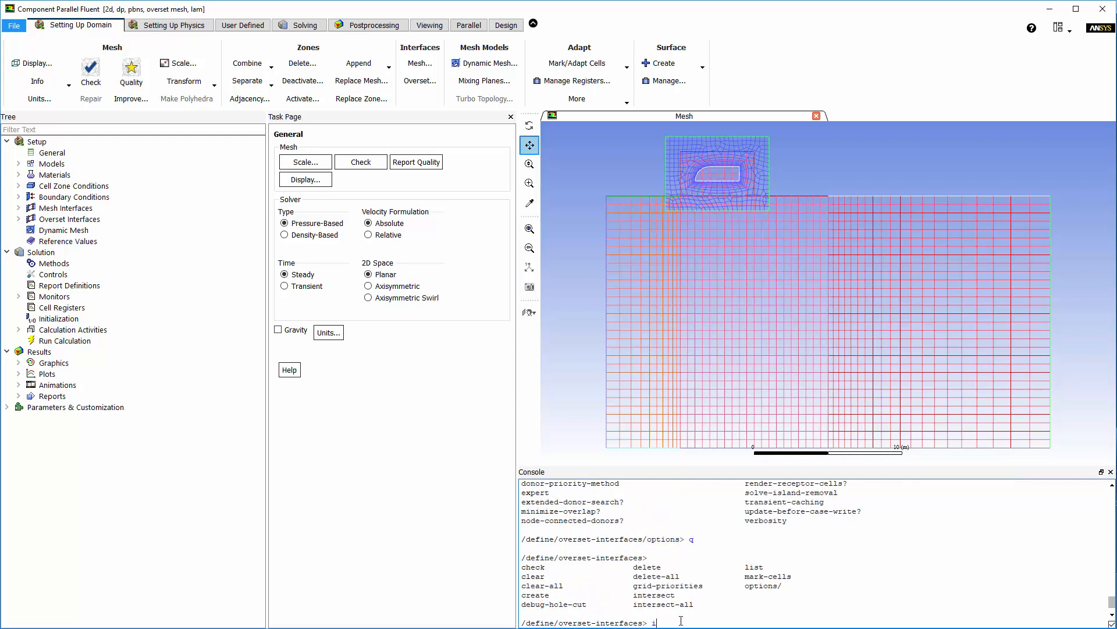
{"action": "type", "text": "intersect-all"}
{"action": "key", "text": "Return"}
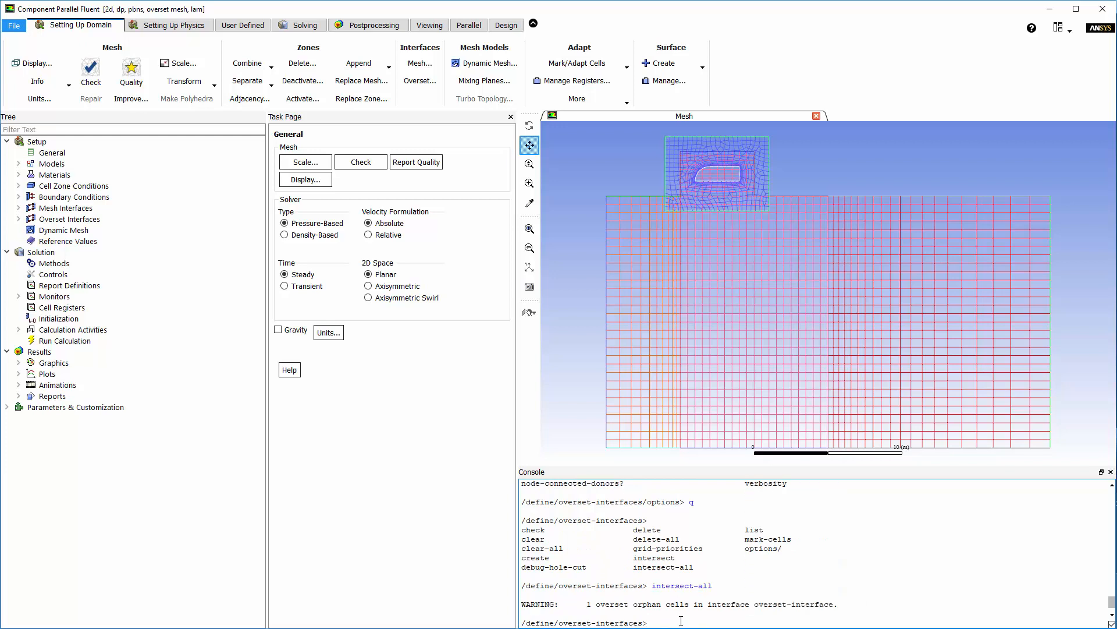
Step: Redisplay the mesh with the Overset option enabled and examine the component mesh region closely
{"action": "left_click", "coordinate": [314, 181]}
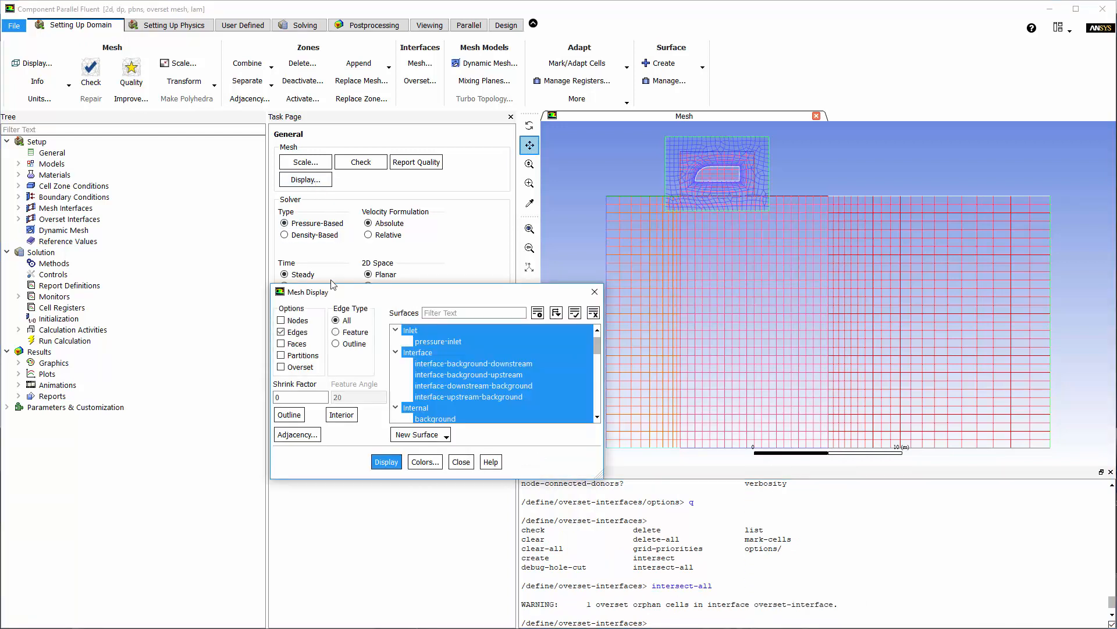
{"action": "left_click", "coordinate": [387, 462]}
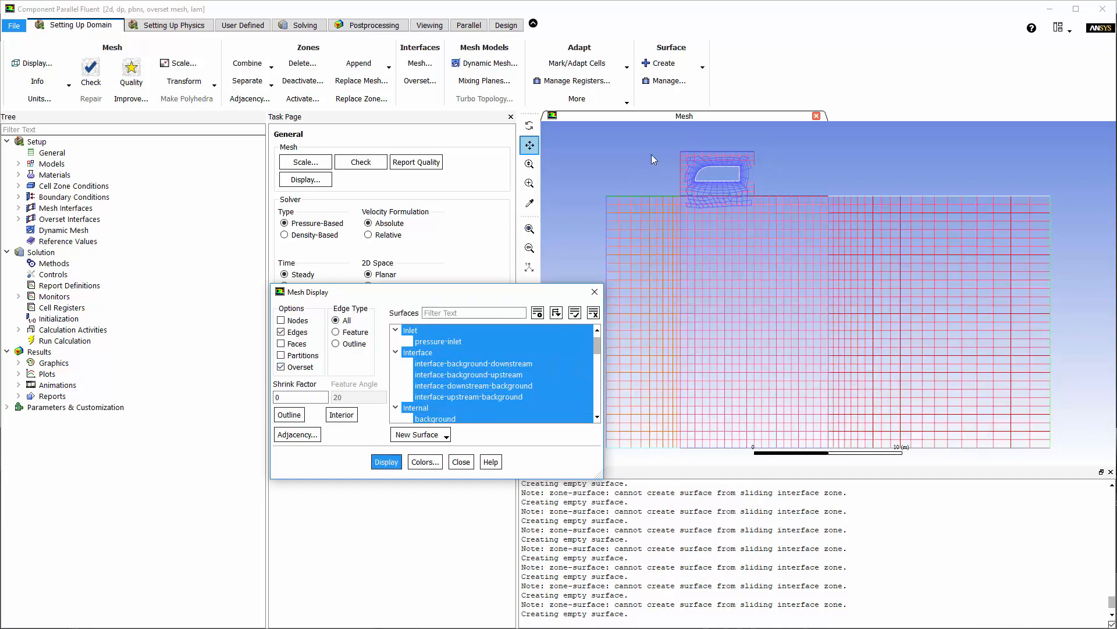
{"action": "left_click", "coordinate": [662, 140]}
{"action": "middle_click_drag", "start_coordinate": [659, 136], "coordinate": [779, 213]}
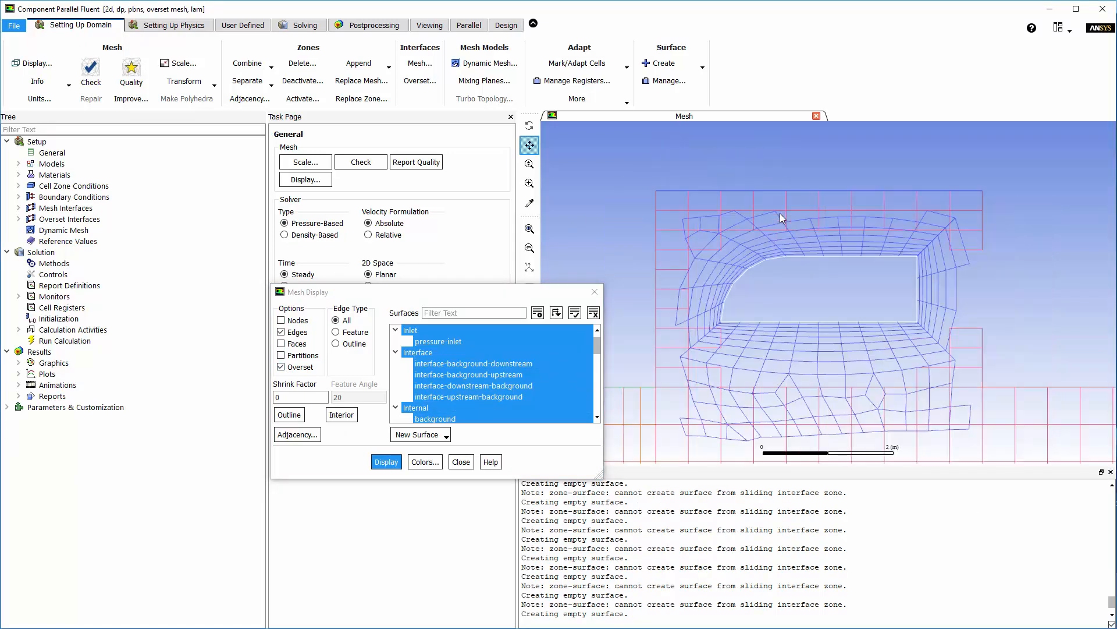
Step: Mark the orphan cells with the overset mark-cells console command, keeping the default no for zone-specific marks
{"action": "left_click", "coordinate": [661, 622]}
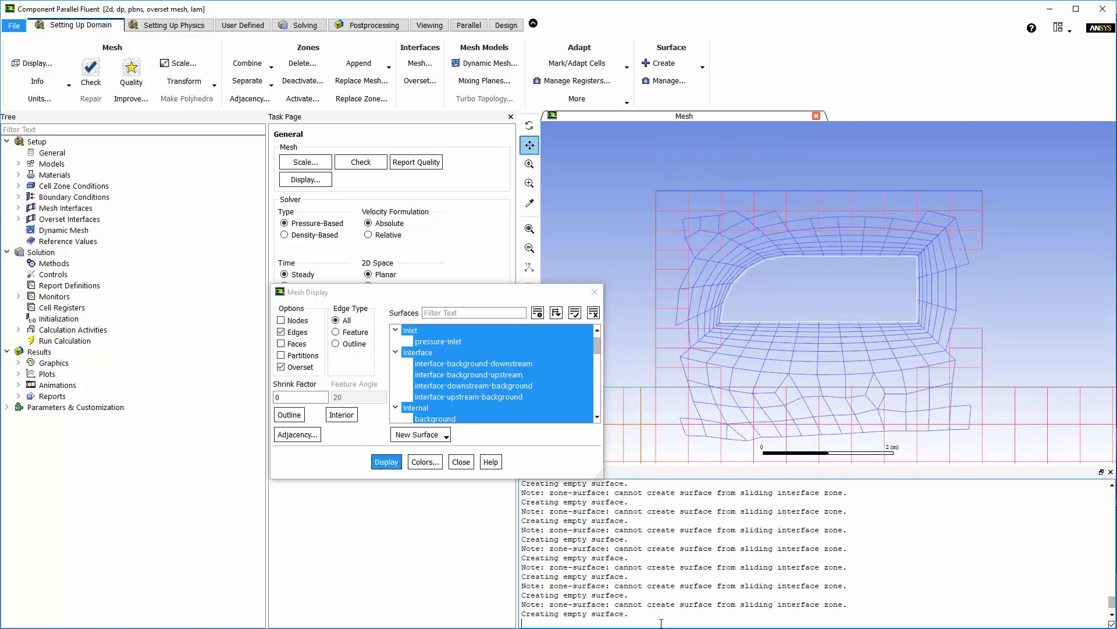
{"action": "key", "text": "Return"}
{"action": "type", "text": "mar"}
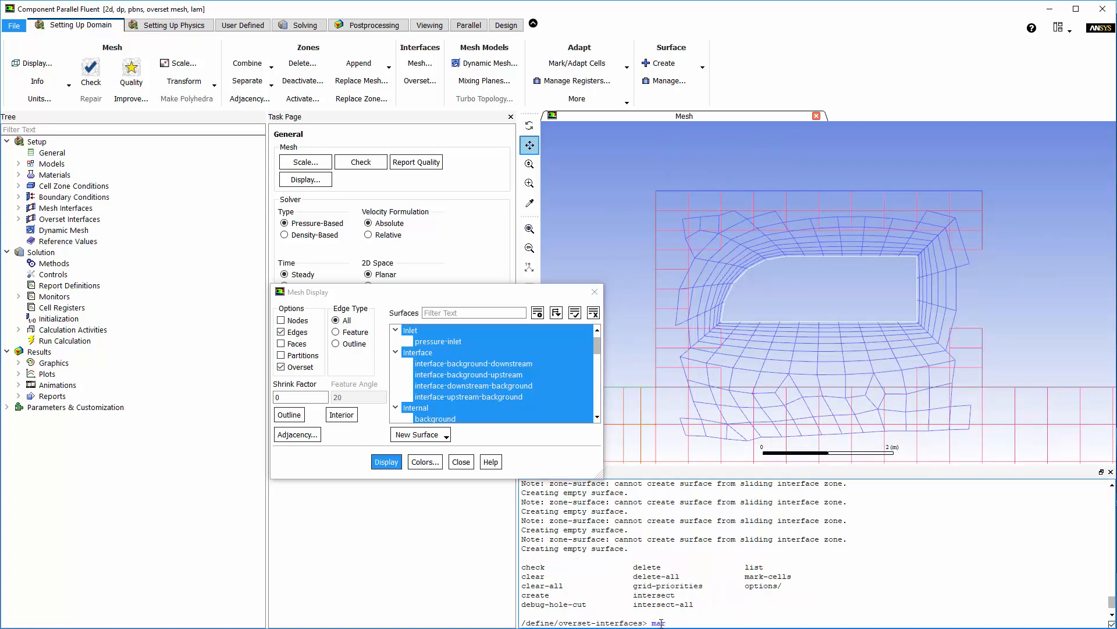
{"action": "type", "text": "k-cells"}
{"action": "key", "text": "Return"}
{"action": "type", "text": "orph"}
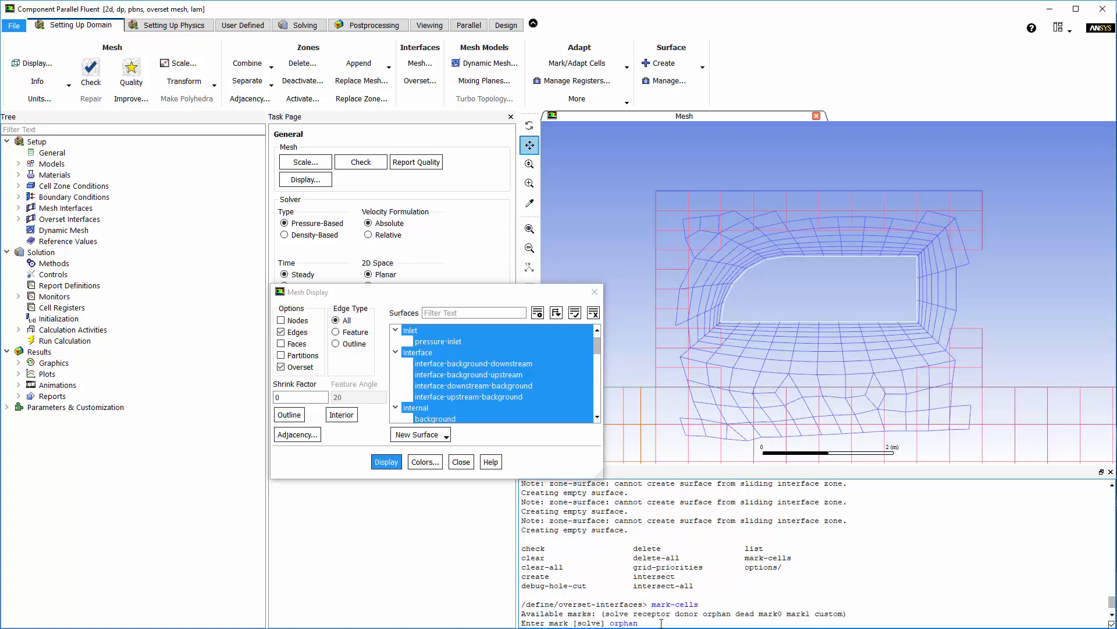
{"action": "type", "text": "an"}
{"action": "key", "text": "Return"}
{"action": "key", "text": "Return"}
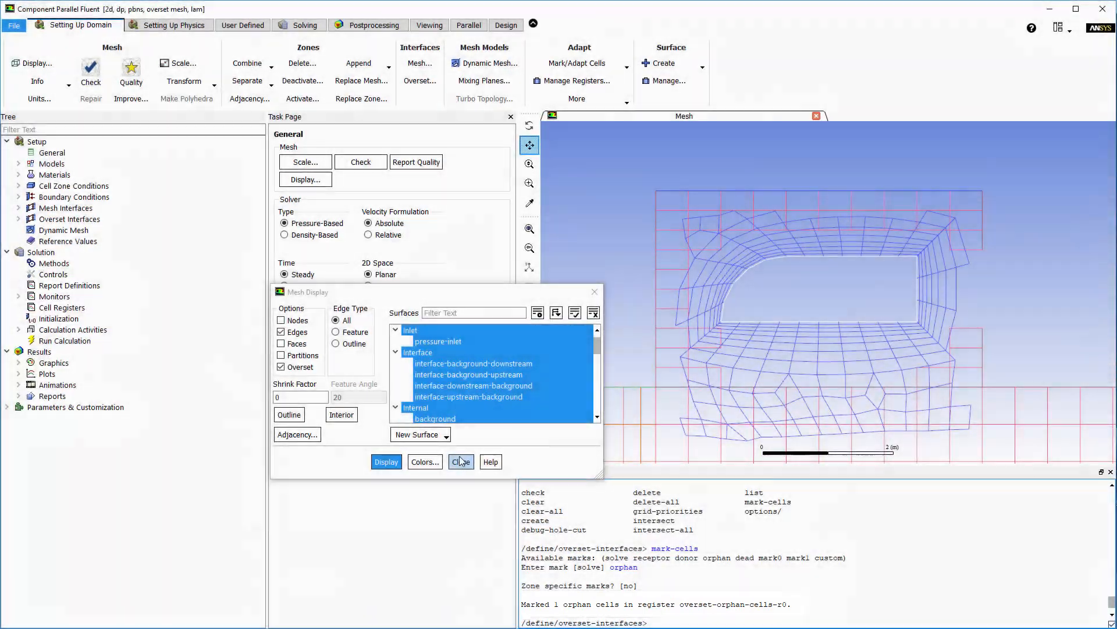
Step: Close the mesh display settings and display the overset-orphan-cells-r0 adaption register on the mesh
{"action": "left_click", "coordinate": [461, 461]}
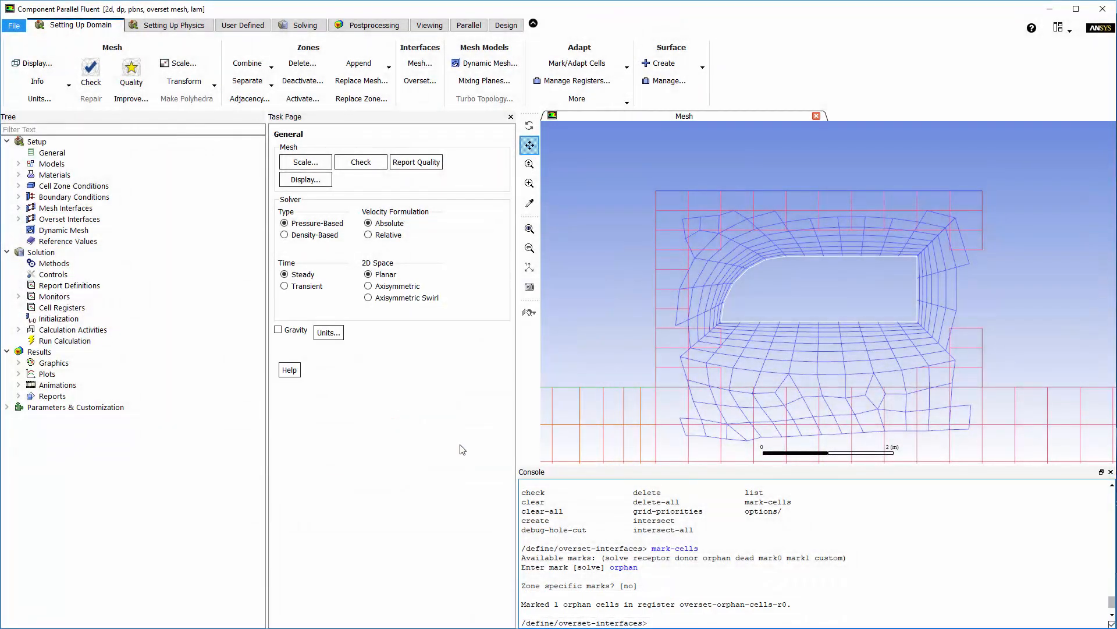
{"action": "left_click", "coordinate": [578, 81]}
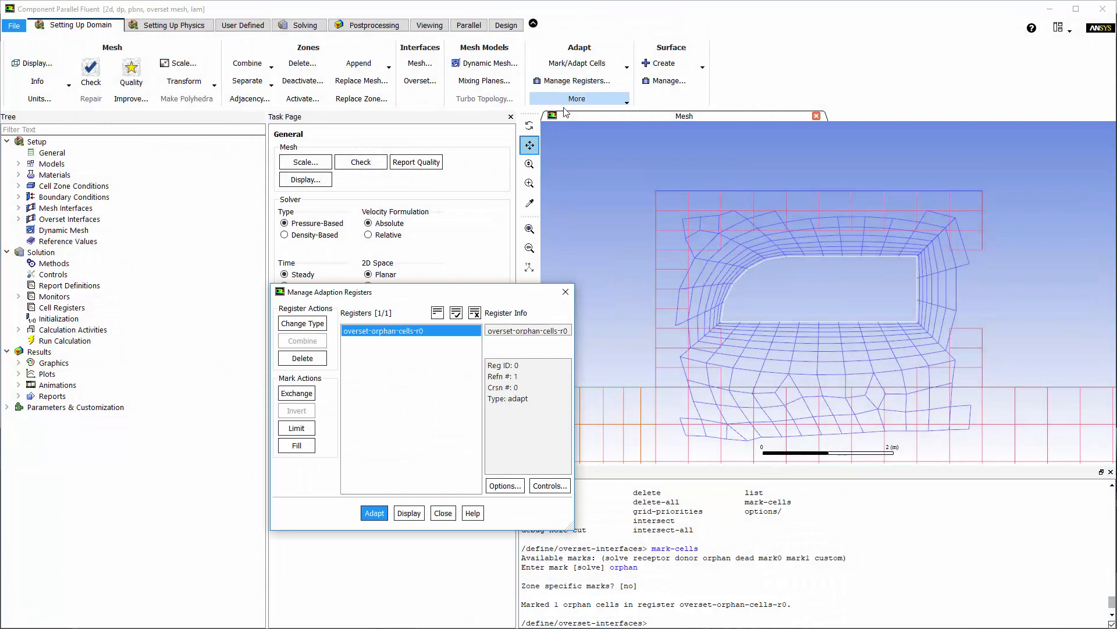
{"action": "left_click", "coordinate": [408, 513]}
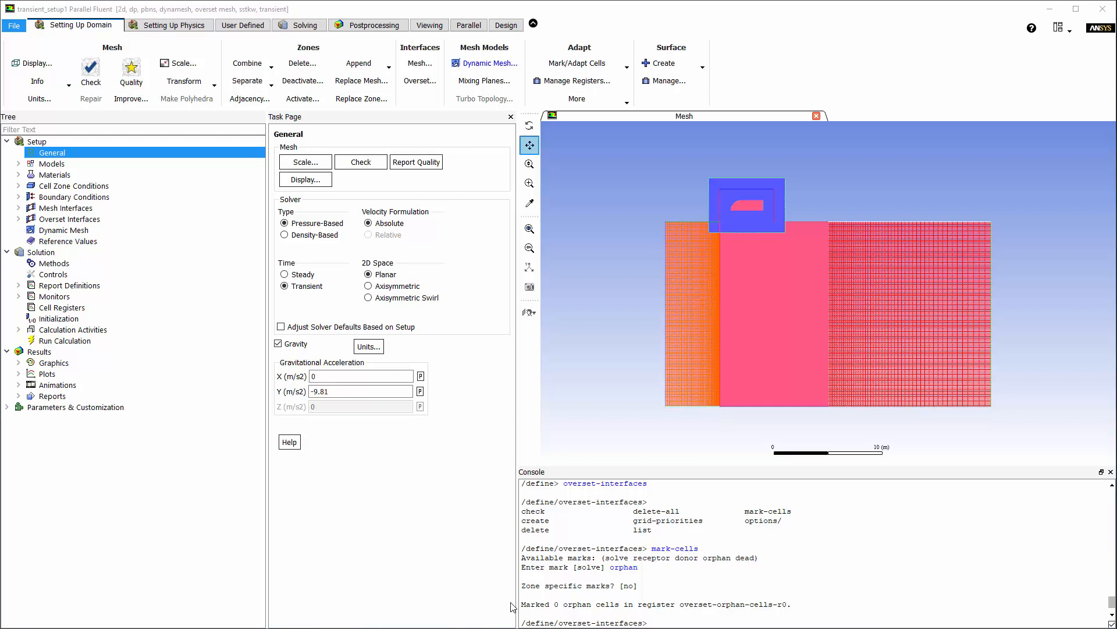
Step: Review the rigid-body motion attributes and Six DOF settings of the component and wall-pod dynamic mesh zones
{"action": "left_click", "coordinate": [109, 231]}
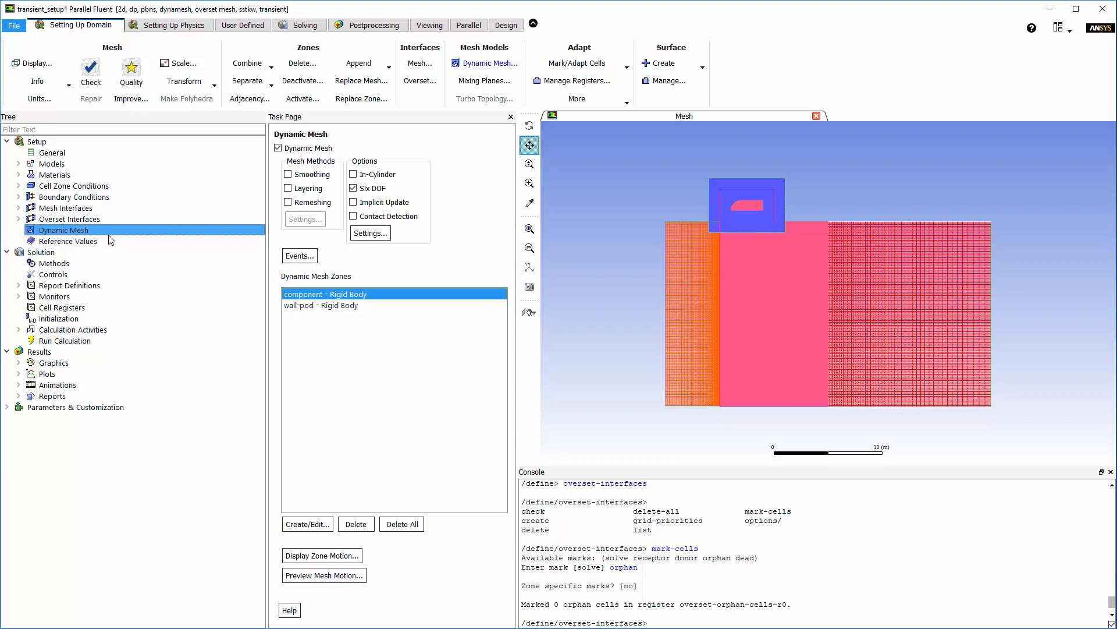
{"action": "double_click", "coordinate": [364, 295]}
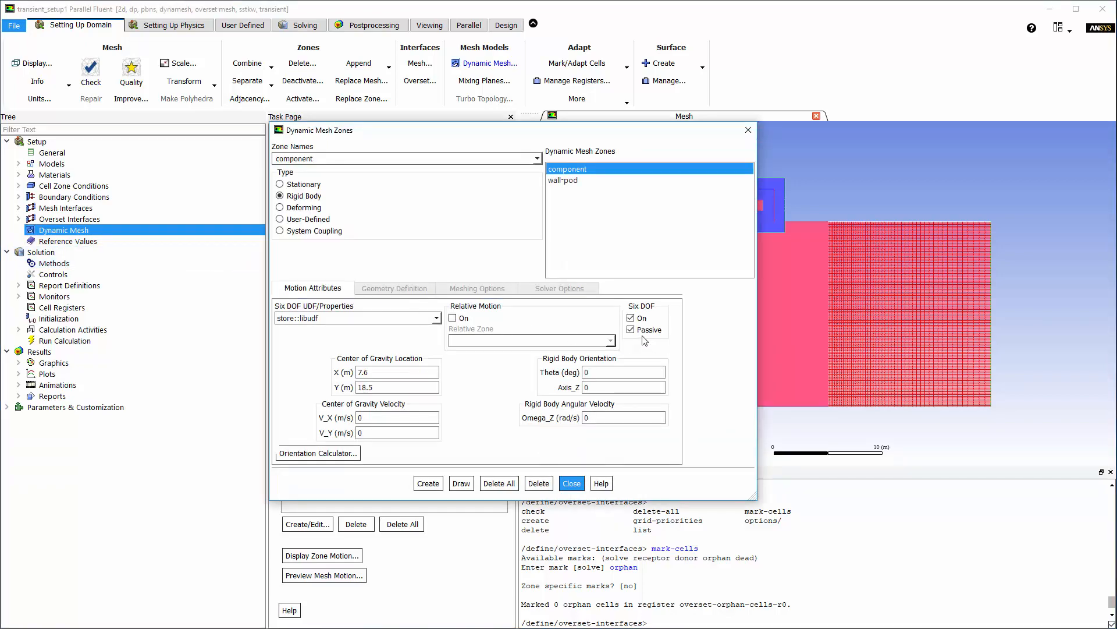
{"action": "left_click", "coordinate": [589, 181]}
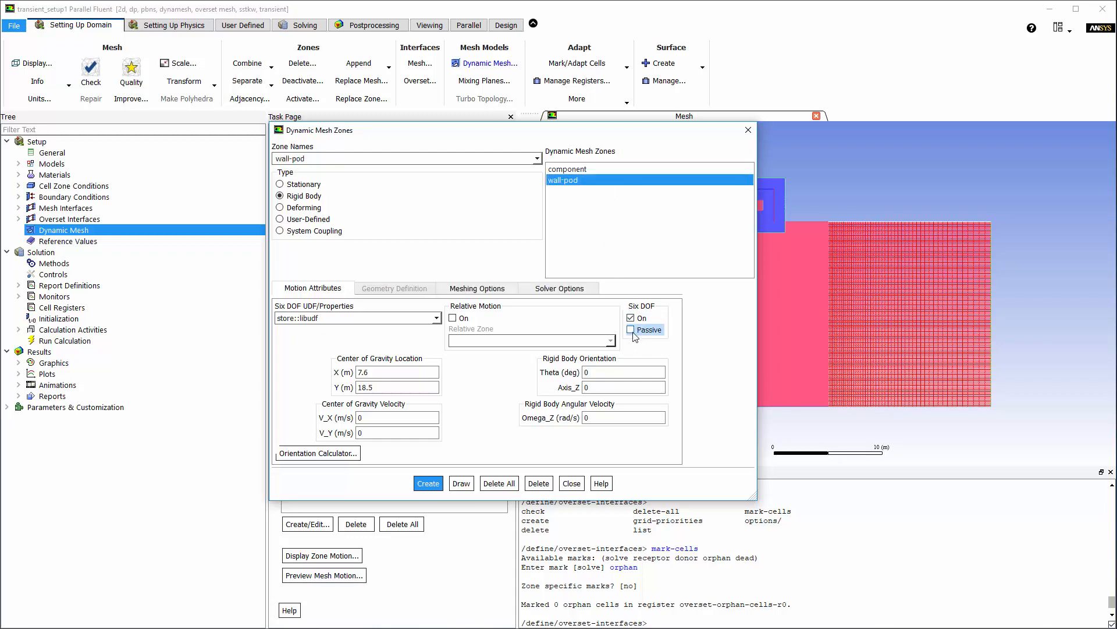
{"action": "left_click", "coordinate": [572, 483]}
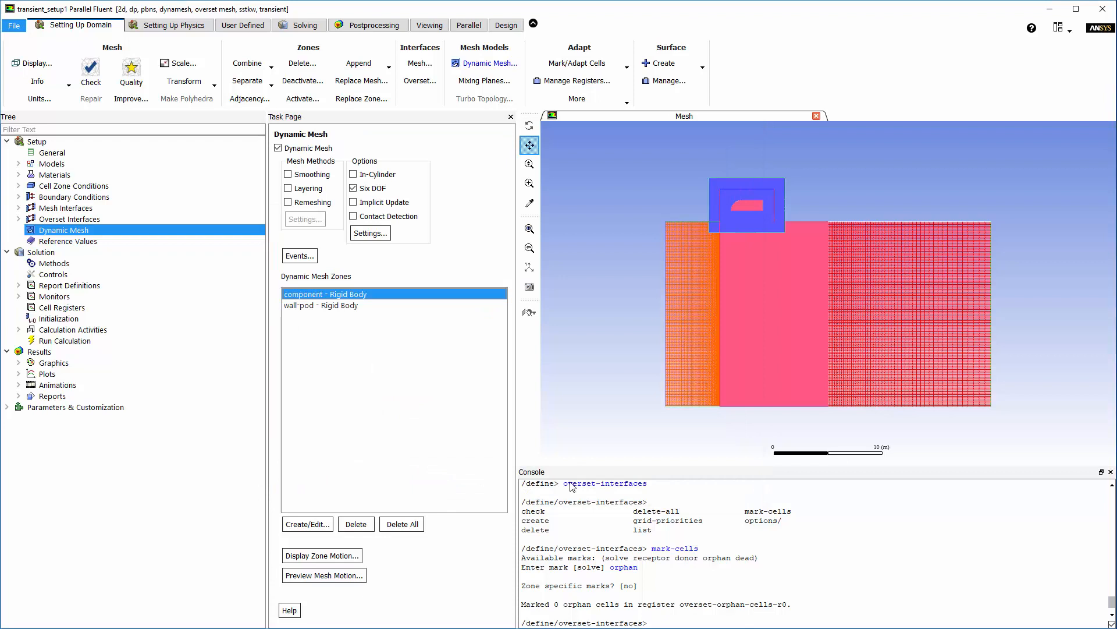
Step: Set the overset verbosity to 1 in the overset-interfaces options from the console
{"action": "left_click", "coordinate": [662, 622]}
{"action": "type", "text": "options"}
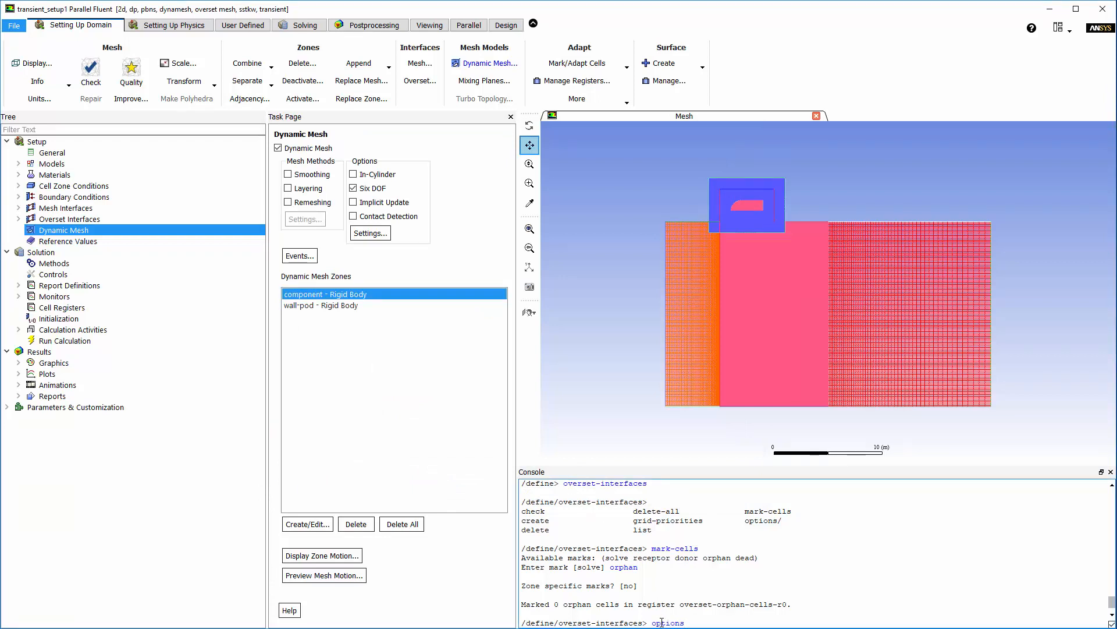
{"action": "key", "text": "Return"}
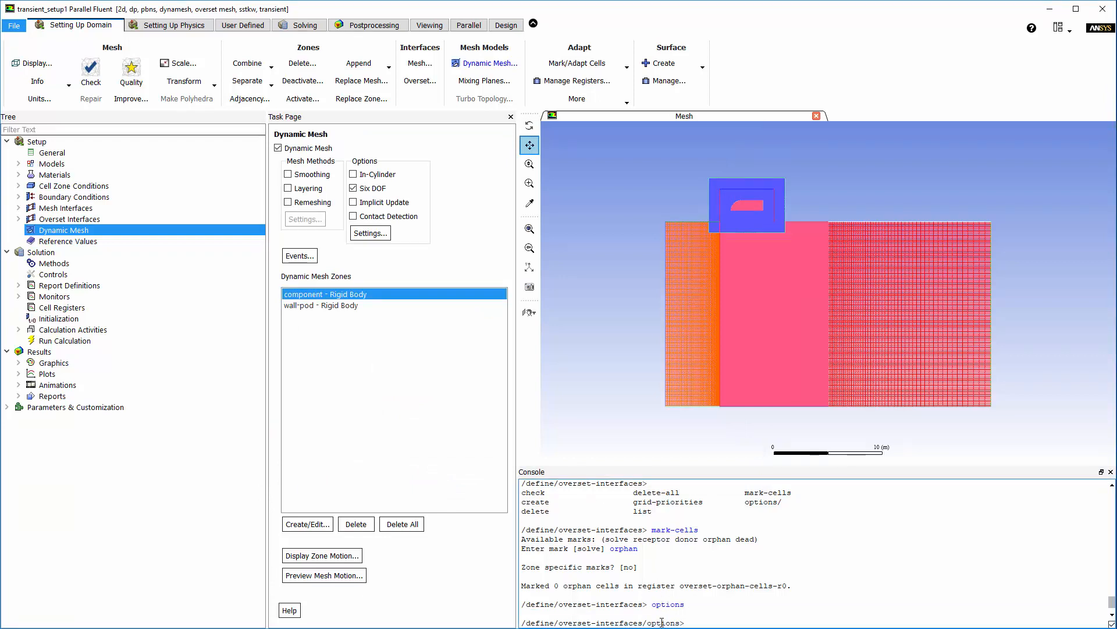
{"action": "type", "text": "verbosity"}
{"action": "key", "text": "Return"}
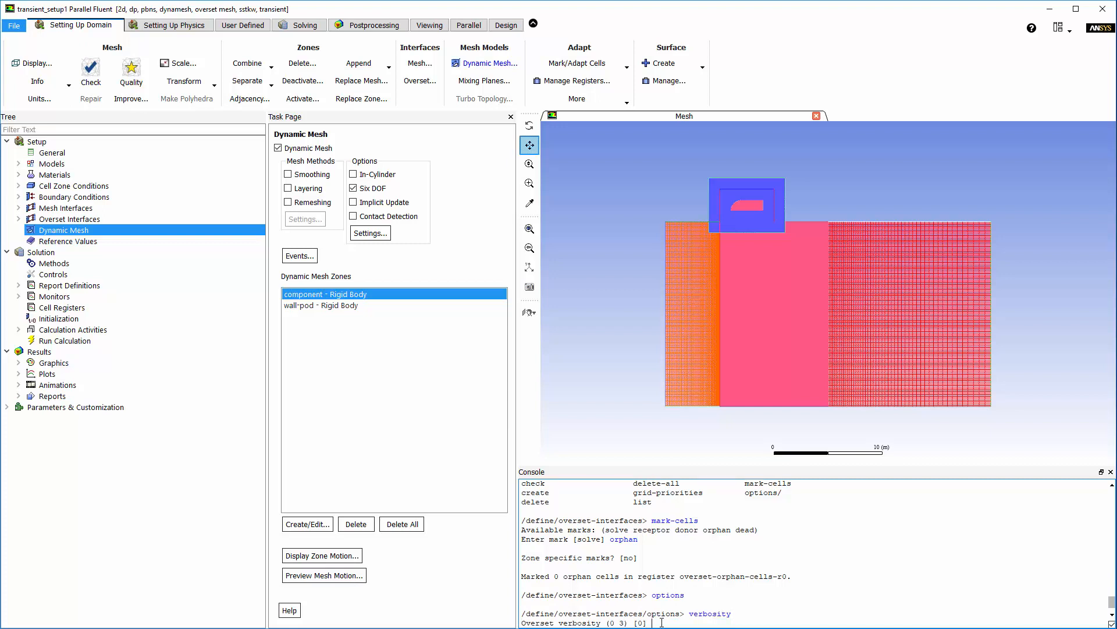
{"action": "type", "text": "1"}
{"action": "key", "text": "Return"}
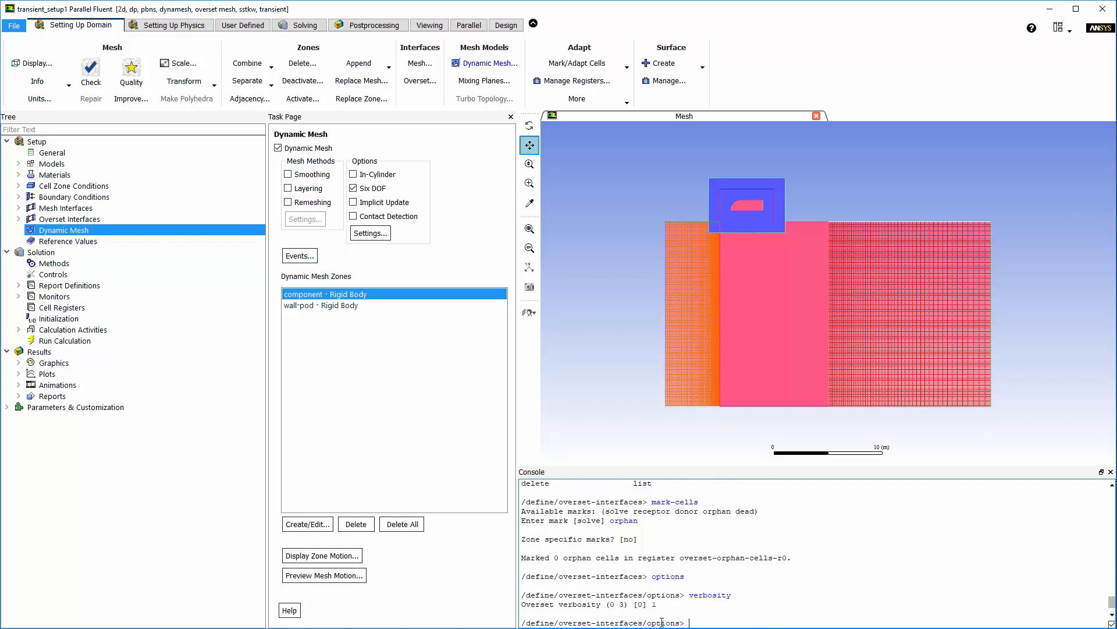